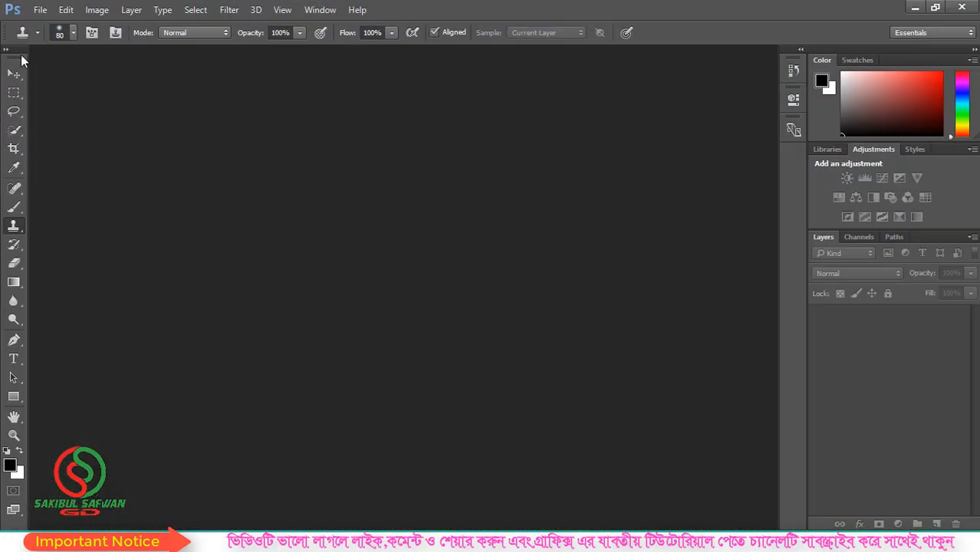
left_click(20, 77)
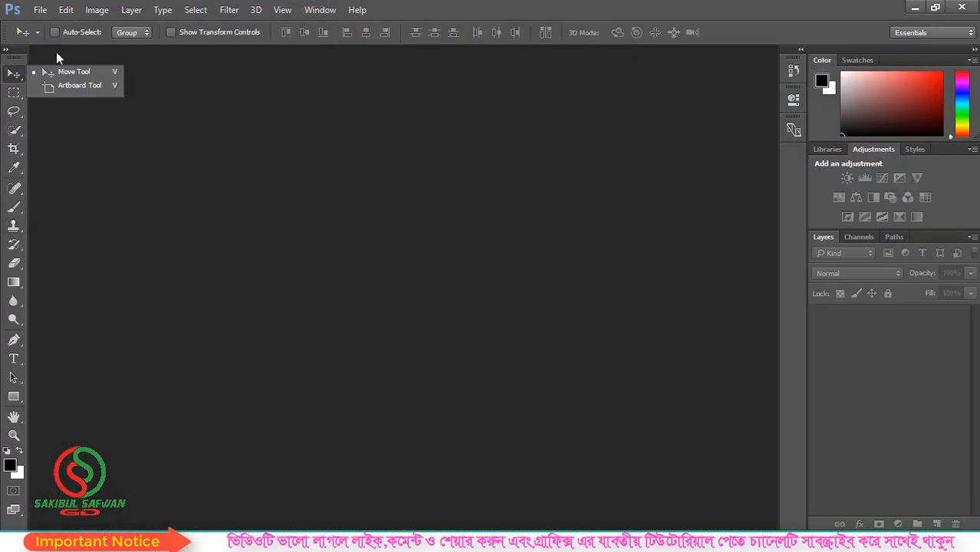
left_click(42, 10)
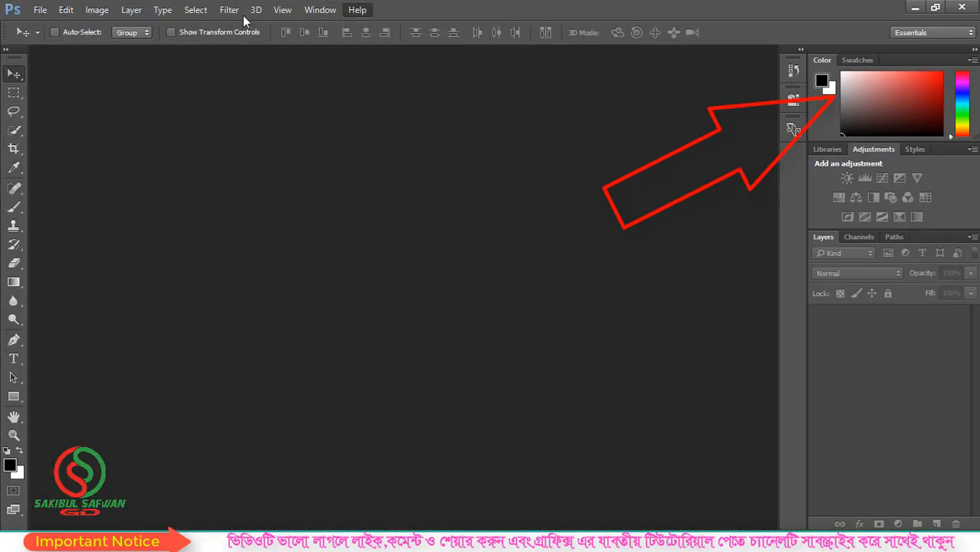
mouse_move(230, 11)
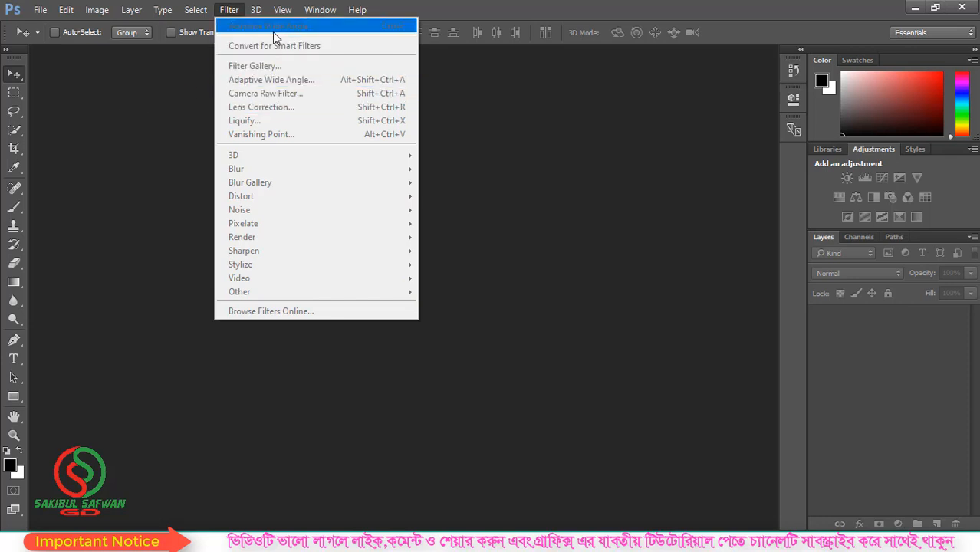
left_click(133, 171)
Step: Open the photo 17-176801_20-hd-hot-women-wallpapers-full-hd-photo from the download image folder
key("ctrl+o")
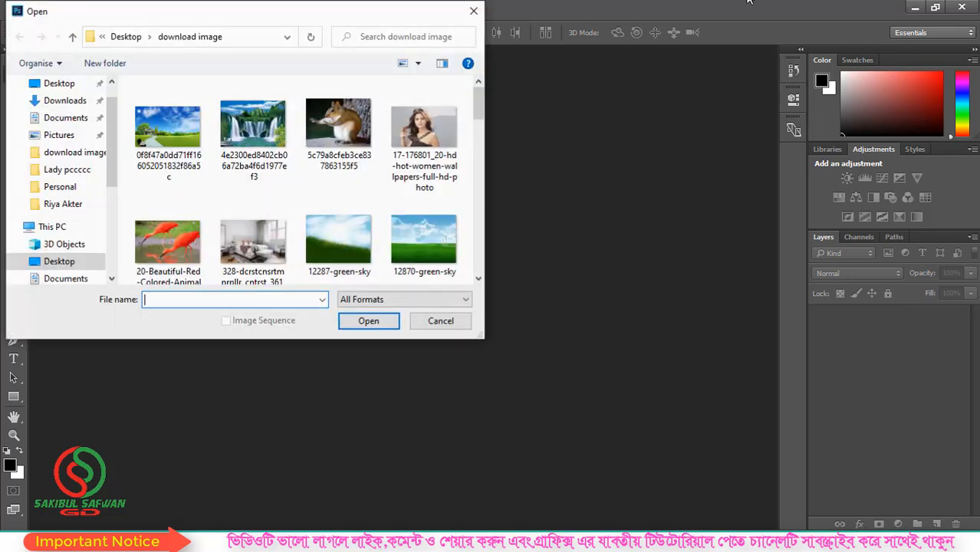
double_click(435, 139)
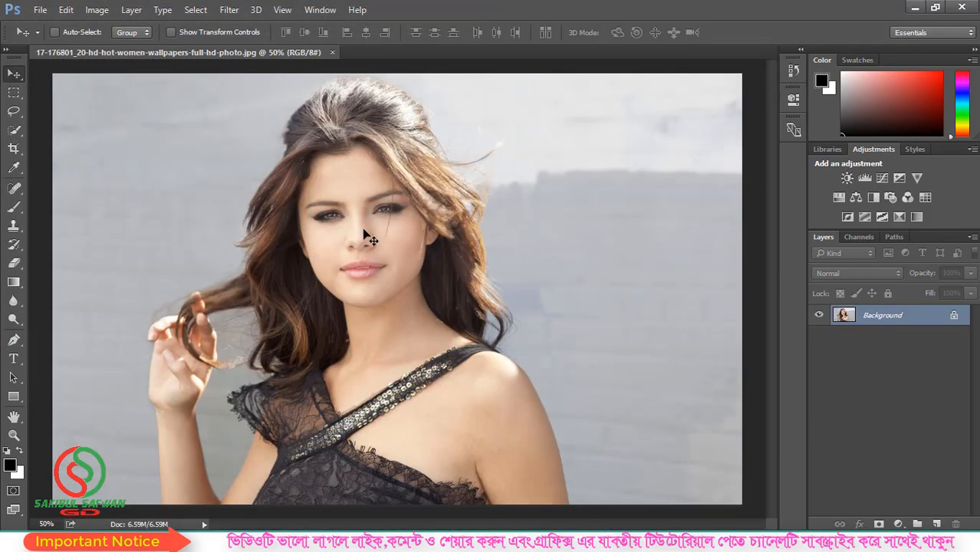
key("ctrl+minus")
key("ctrl+minus")
key("ctrl+0")
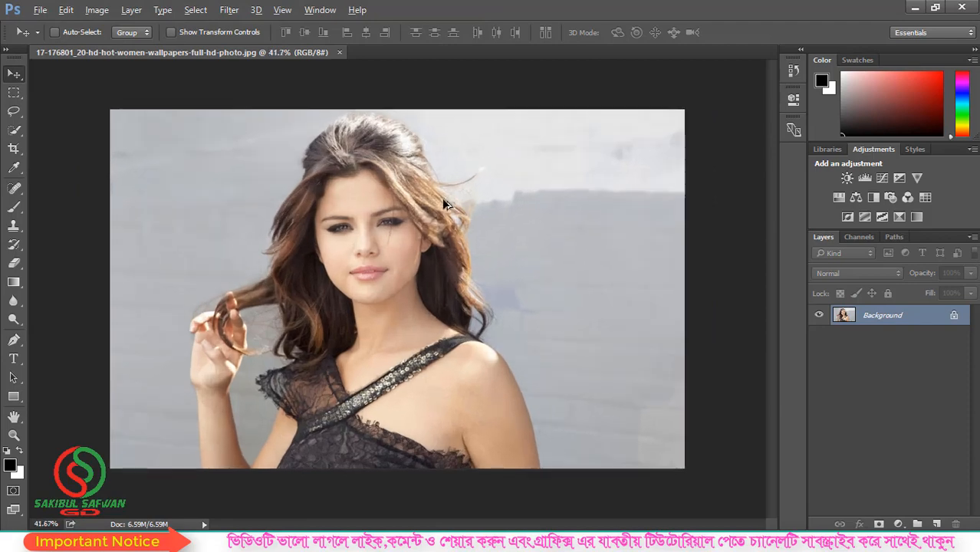
left_click(229, 9)
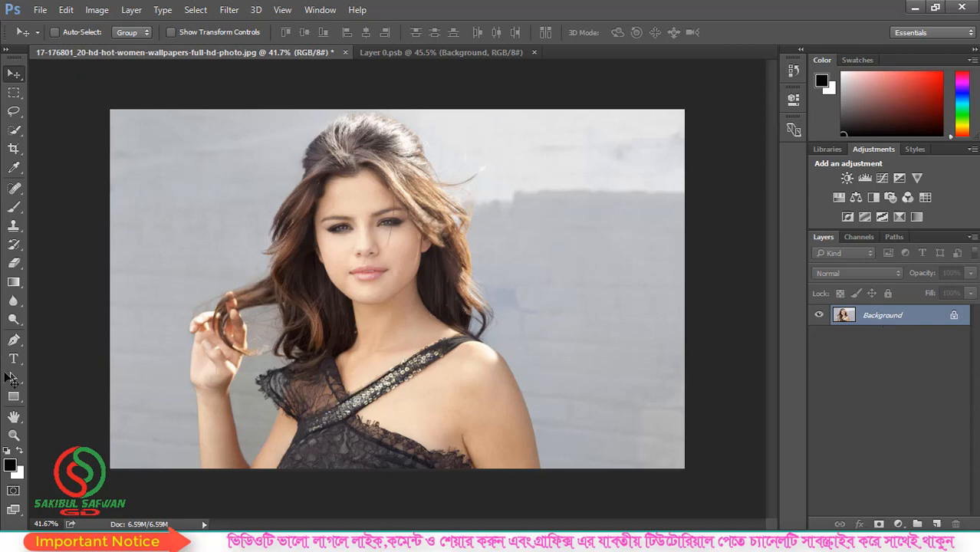
Step: Draw a black rectangle shape about 478 by 382 px over the woman's face
left_click(15, 399)
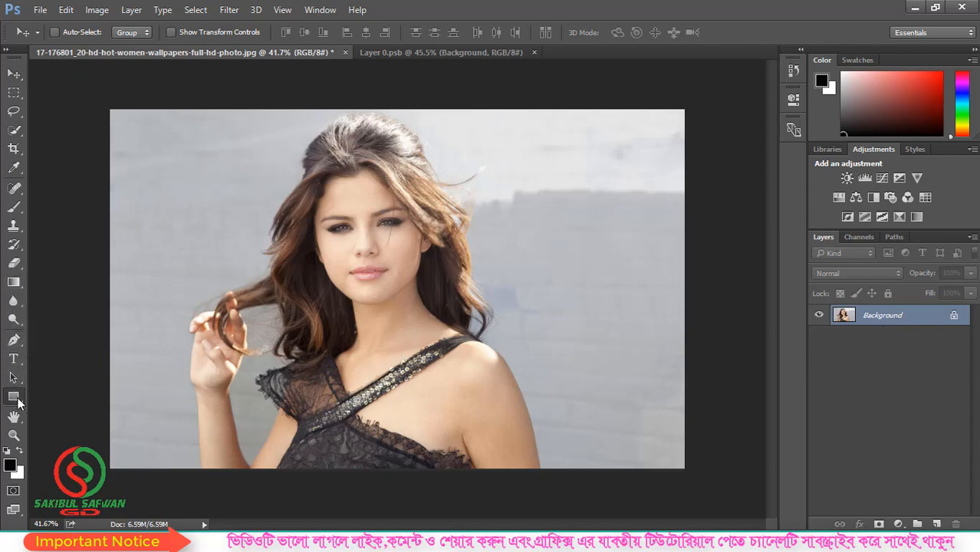
left_click_drag(306, 192, 449, 307)
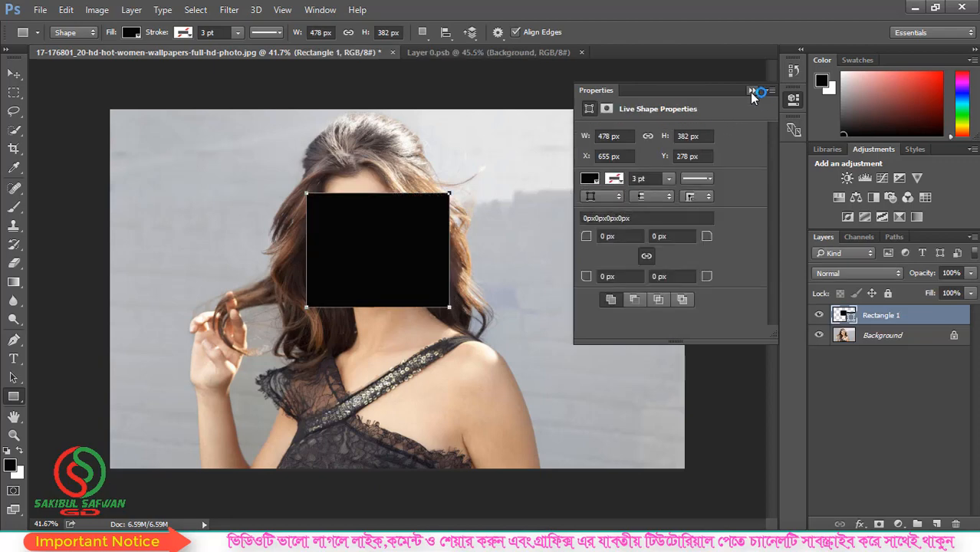
left_click(753, 90)
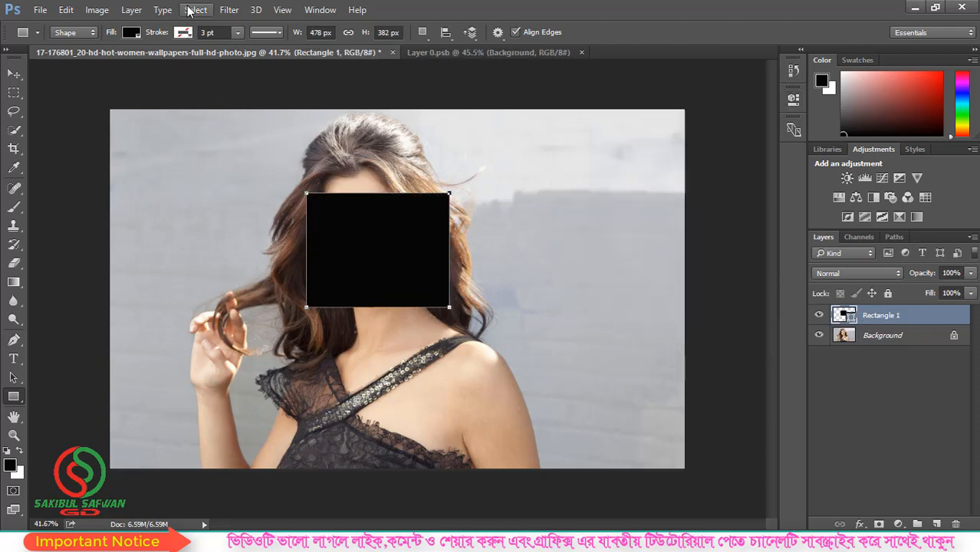
Step: Convert the rectangle layer for smart filters and open its smart object contents for editing
left_click(229, 9)
left_click(273, 46)
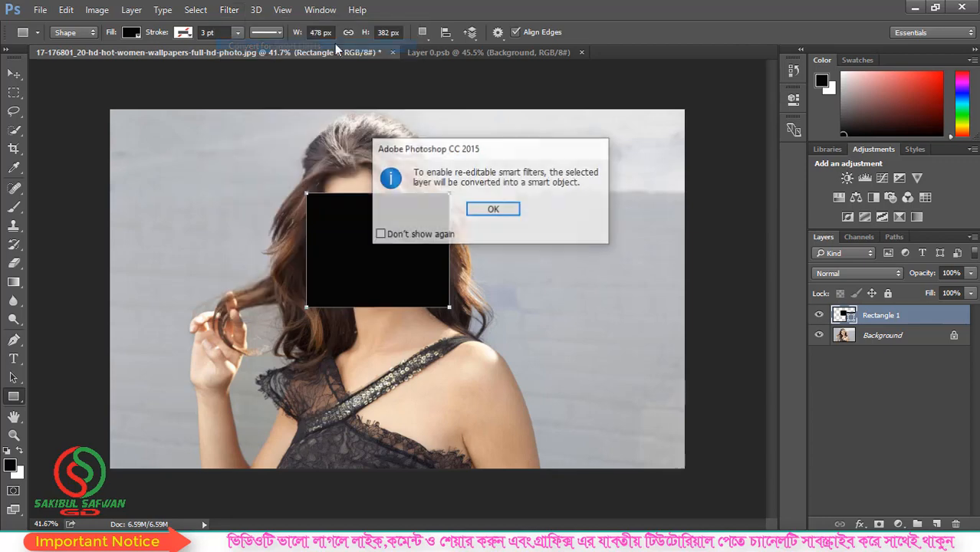
left_click(499, 209)
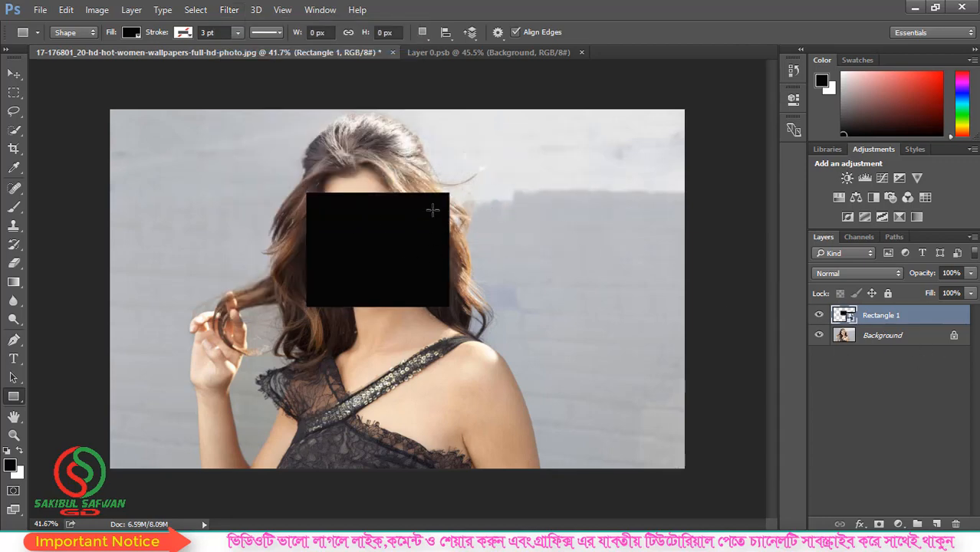
left_click(9, 76)
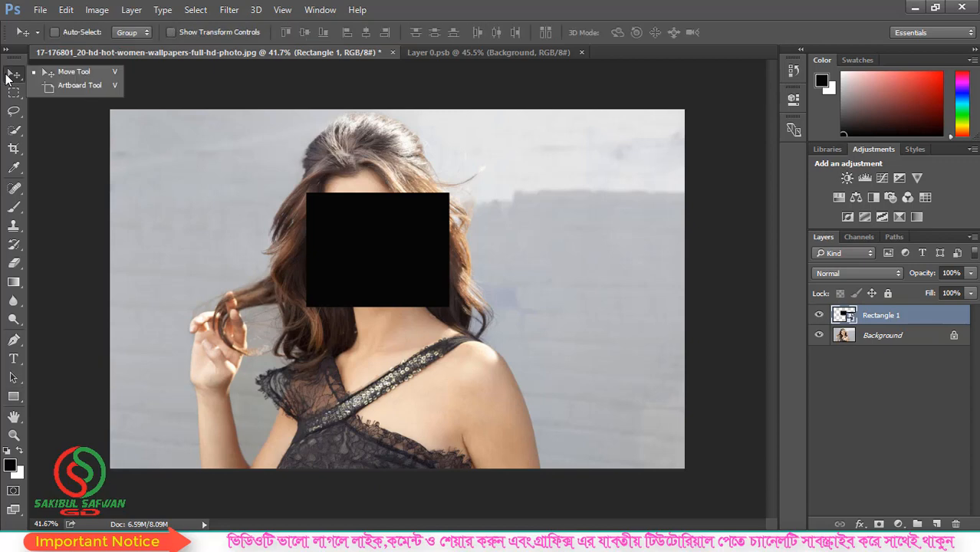
double_click(845, 315)
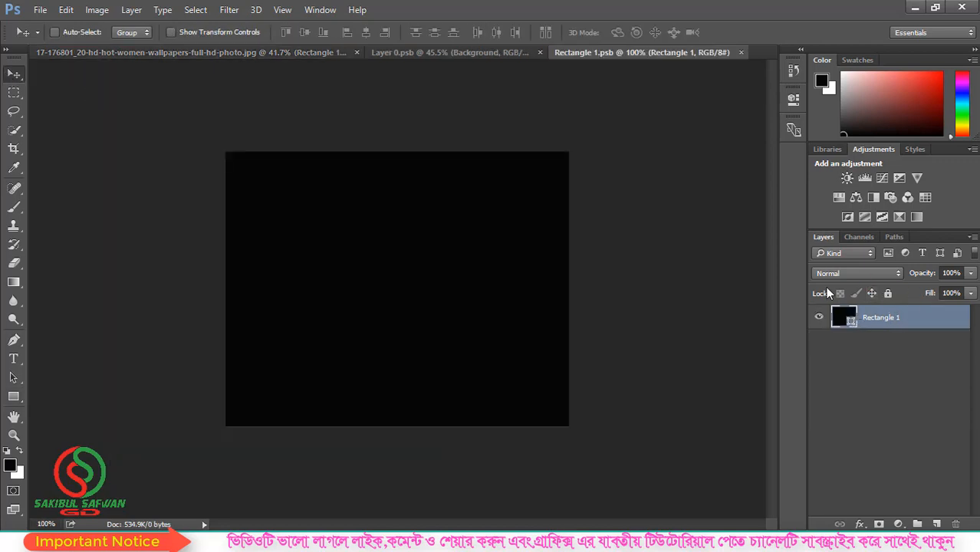
Step: Rasterize the rectangle shape and paint overlapping white loops across it with the Brush tool
left_click(14, 209)
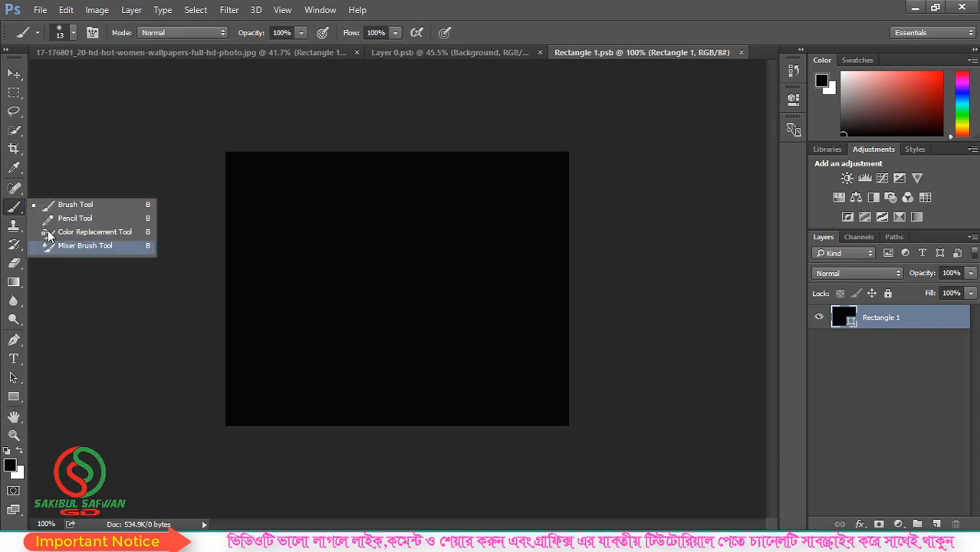
left_click(53, 205)
left_click(15, 469)
left_click_drag(426, 202, 308, 123)
left_click(628, 111)
left_click(322, 241)
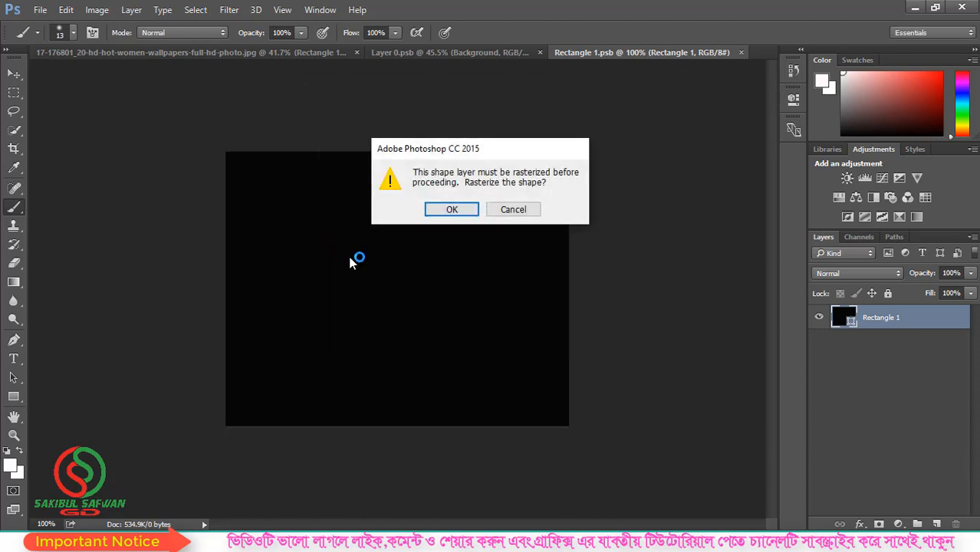
left_click(452, 210)
left_click(393, 224)
mouse_move(382, 272)
left_mouse_down()
mouse_move(422, 220)
mouse_move(465, 201)
mouse_move(411, 260)
mouse_move(468, 297)
mouse_move(391, 281)
mouse_move(256, 325)
mouse_move(382, 210)
mouse_move(500, 254)
mouse_move(425, 209)
left_mouse_up()
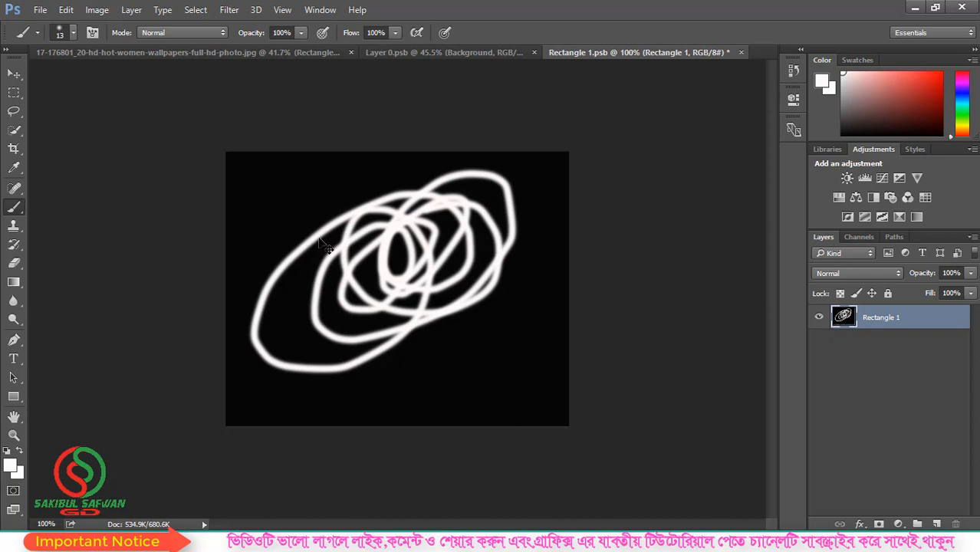
Step: Save and close the Rectangle 1.psb contents to update the smart object in the photo
key("ctrl+s")
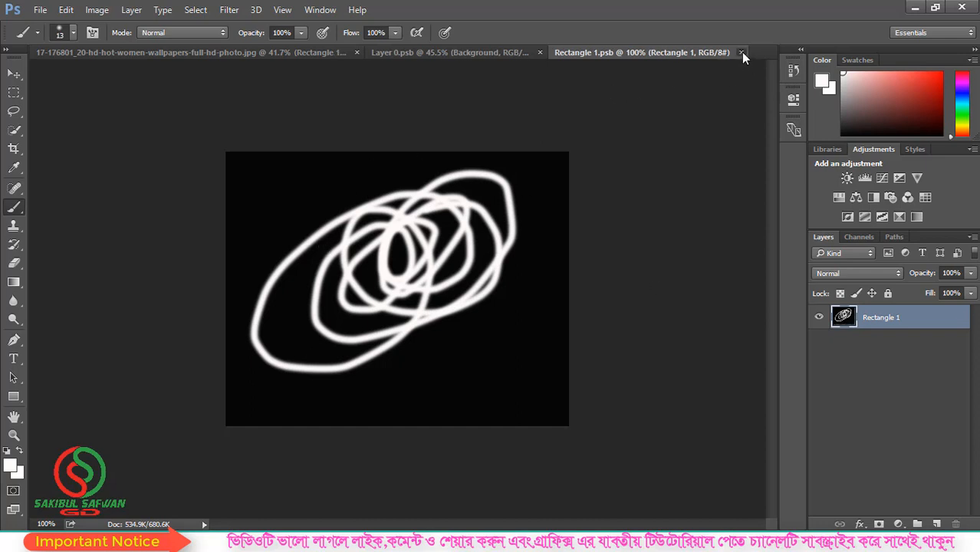
left_click(741, 52)
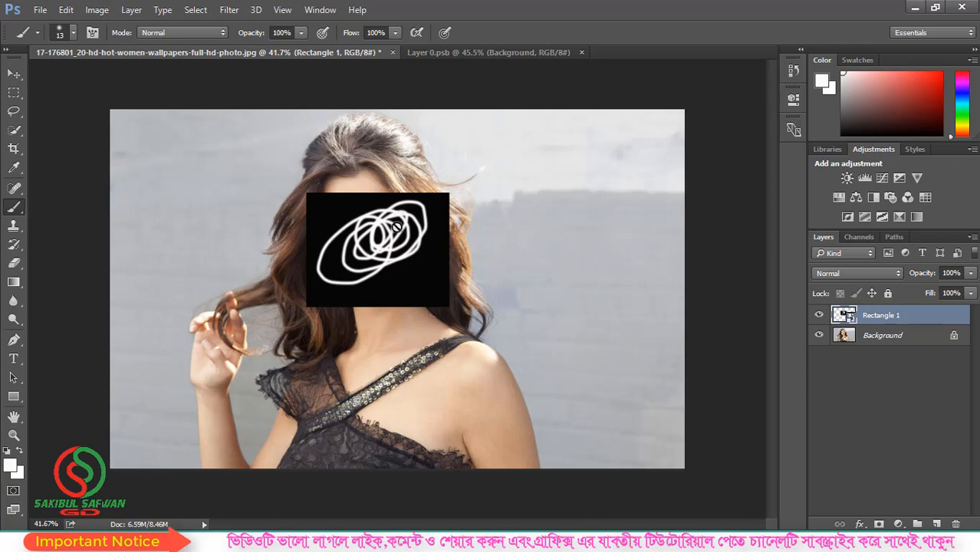
scroll(369, 209, "up", 4)
scroll(415, 150, "down", 3)
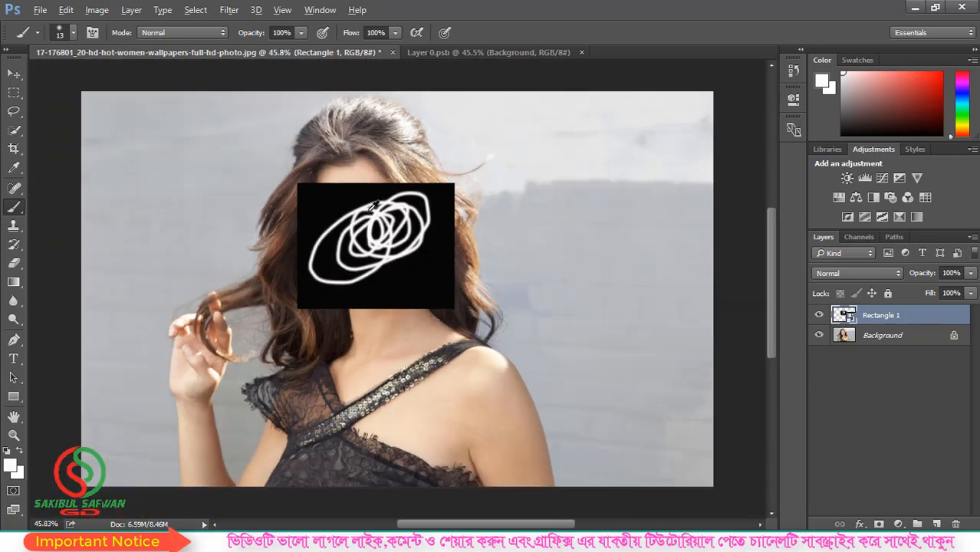
scroll(383, 119, "up", 2)
scroll(453, 366, "down", 2)
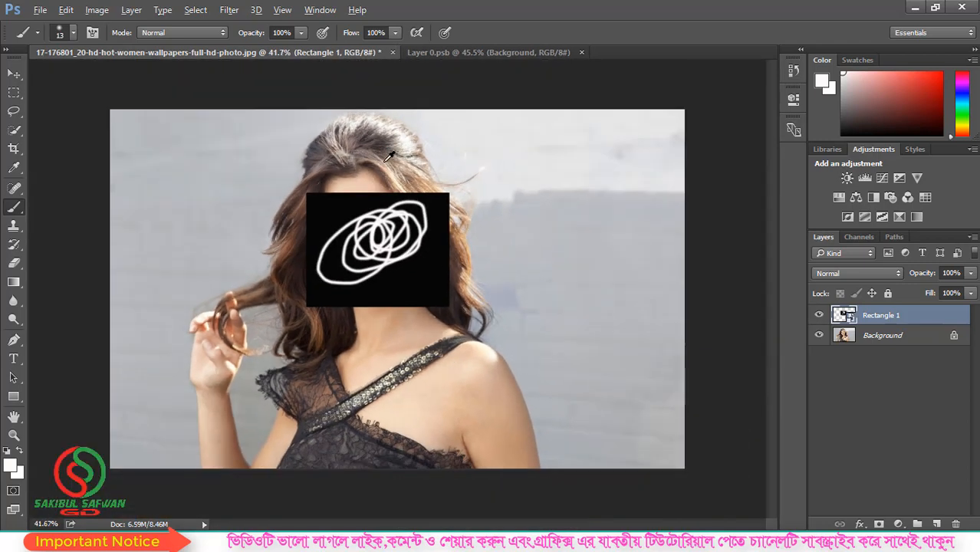
scroll(389, 156, "up", 4)
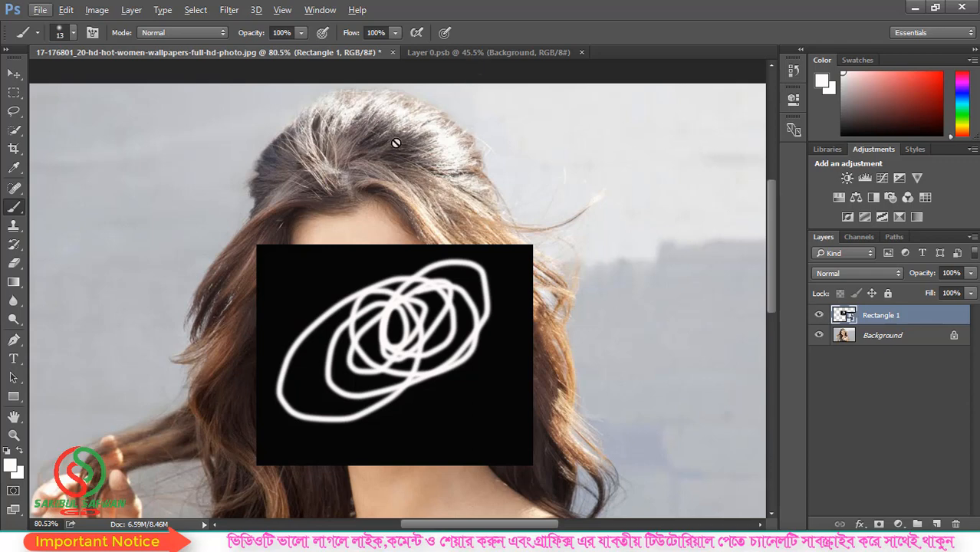
Step: Close the Layer 0.psb document and delete the Rectangle 1 layer from the photo
left_click(491, 52)
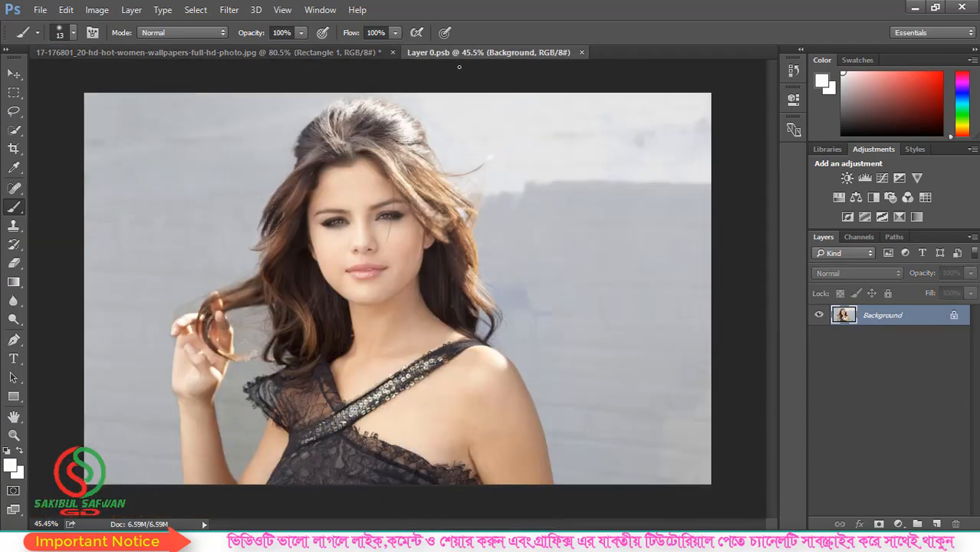
left_click(581, 52)
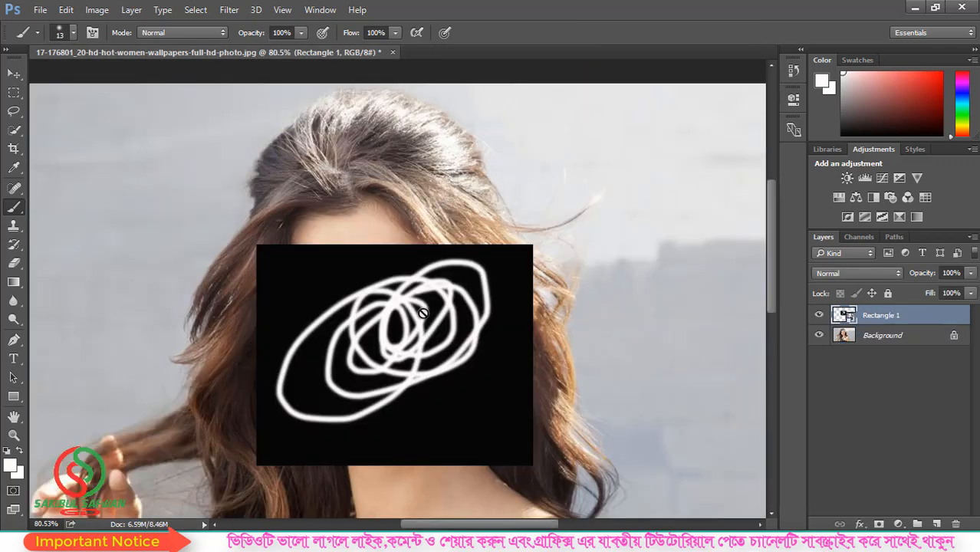
left_click_drag(943, 325, 956, 525)
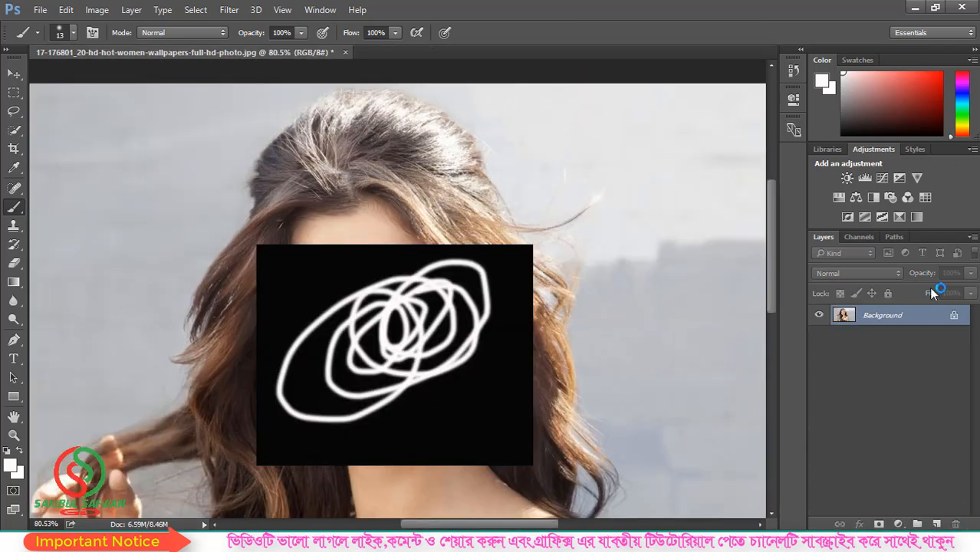
Step: Open the Filter Gallery on the background photo with the preview at 46.7% so the whole picture fits
left_click(230, 11)
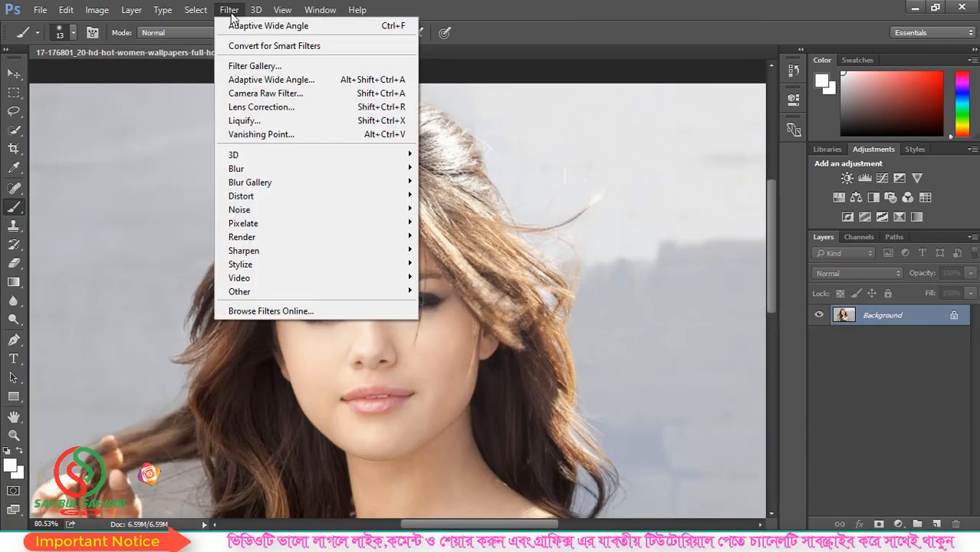
left_click(280, 67)
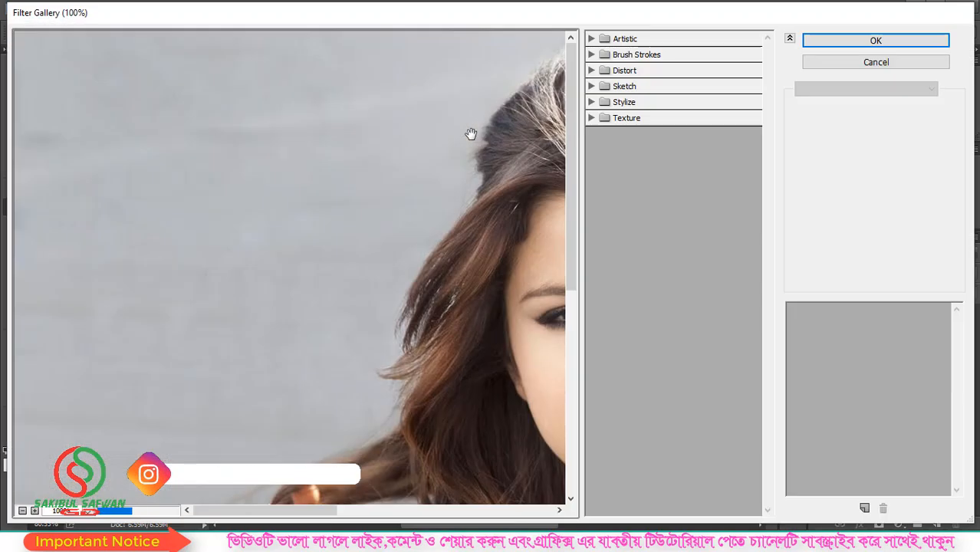
left_click(388, 198, "alt")
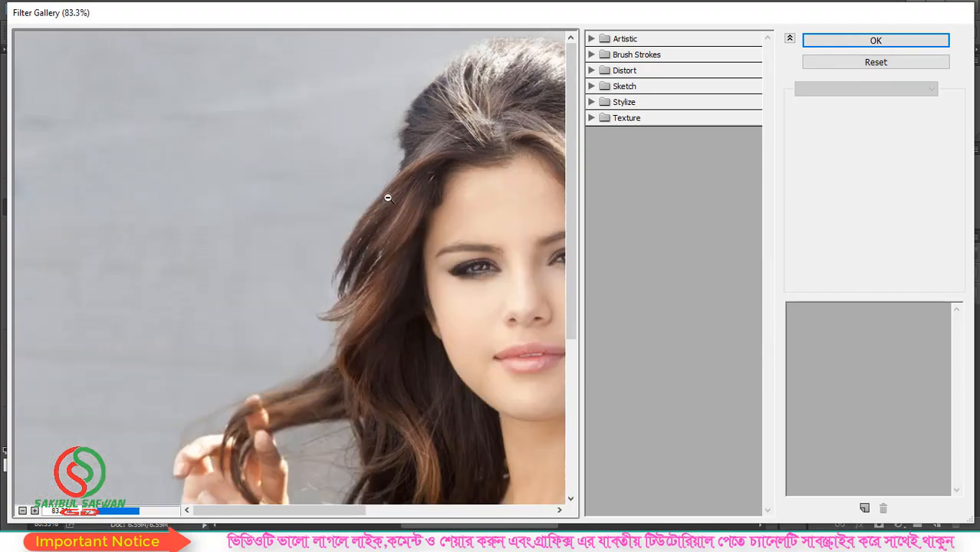
left_click(387, 198, "alt")
left_click(388, 204, "alt")
left_click(388, 211, "alt")
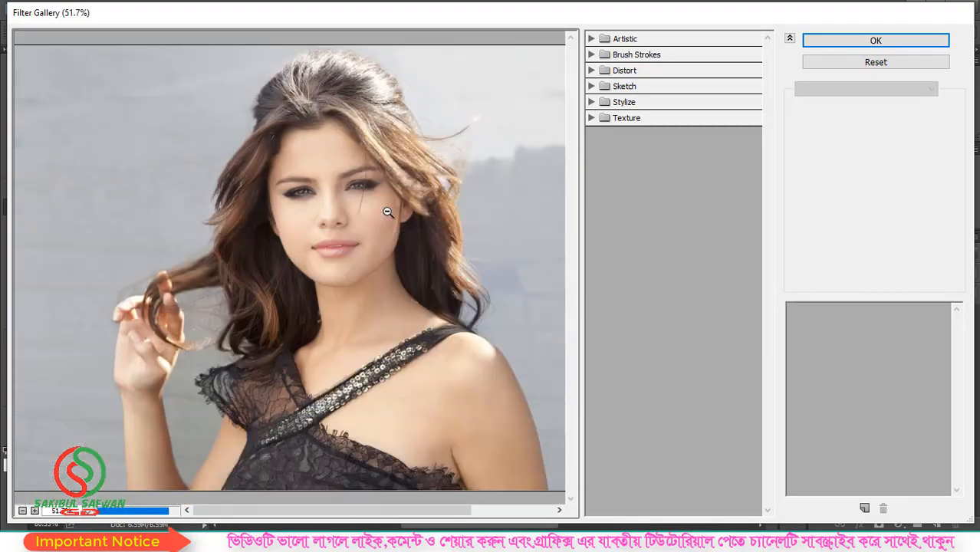
left_click(388, 212, "alt")
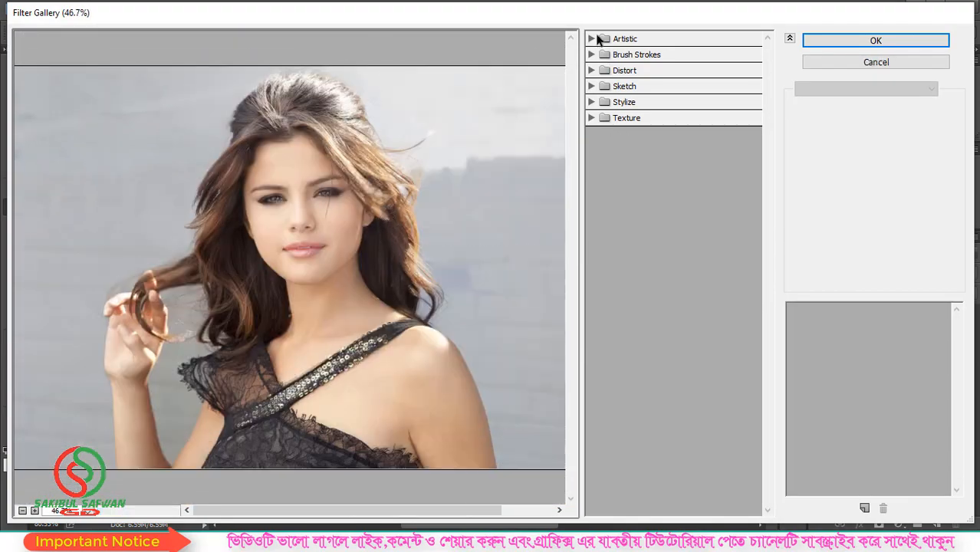
Step: Preview the Artistic filters Colored Pencil, Cutout, Dry Brush, Neon Glow, Fresco and Film Grain on the photo
left_click(592, 40)
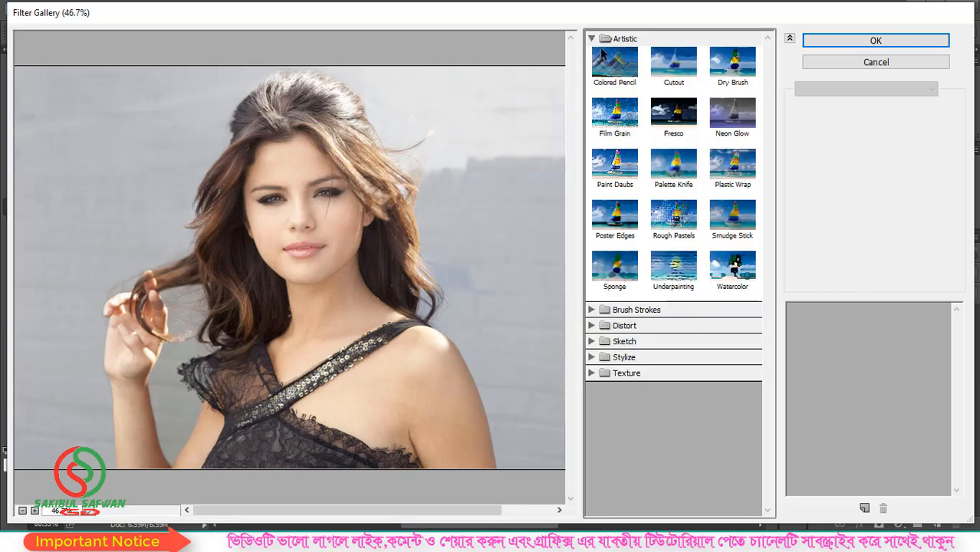
left_click(614, 65)
left_click(669, 69)
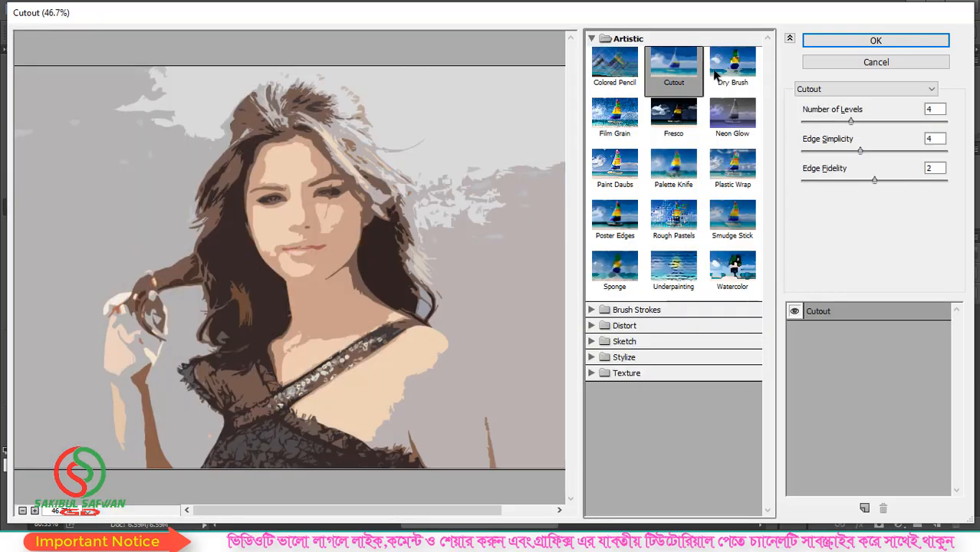
left_click(734, 69)
left_click(735, 127)
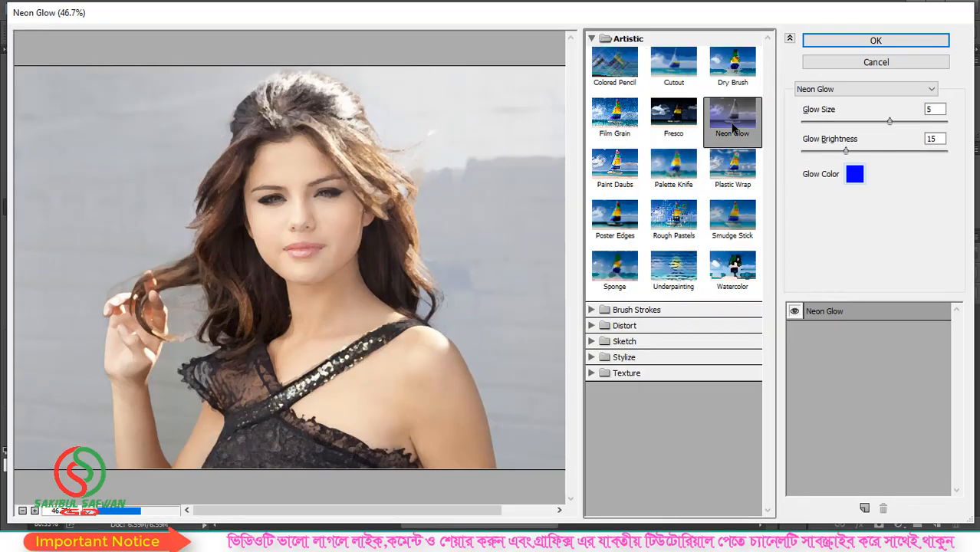
left_click(673, 126)
left_click(618, 130)
Step: Preview the Artistic filters Paint Daubs, Palette Knife, Plastic Wrap, Smudge Stick, Rough Pastels, Poster Edges, Sponge, Underpainting and Watercolor on the photo
left_click(617, 175)
left_click(673, 170)
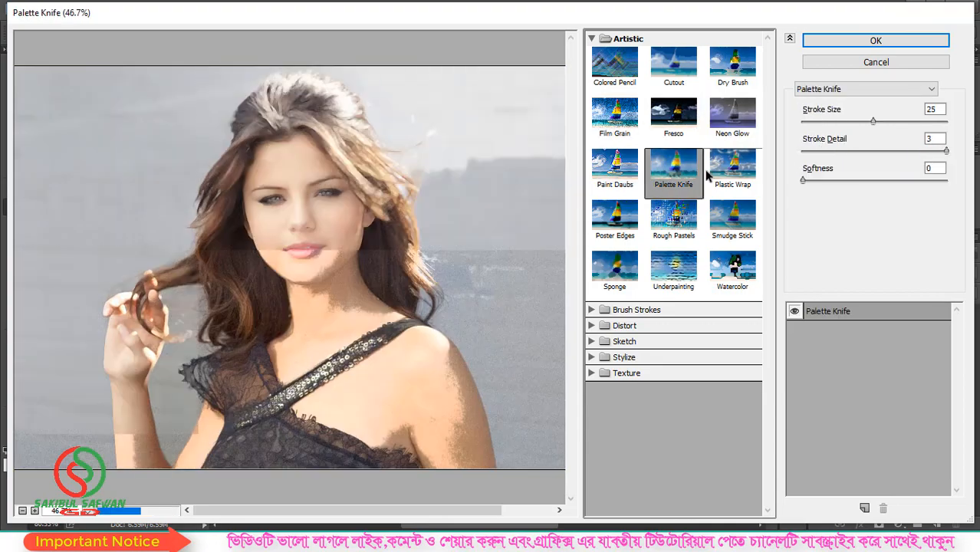
left_click(729, 172)
left_click(732, 218)
left_click(673, 219)
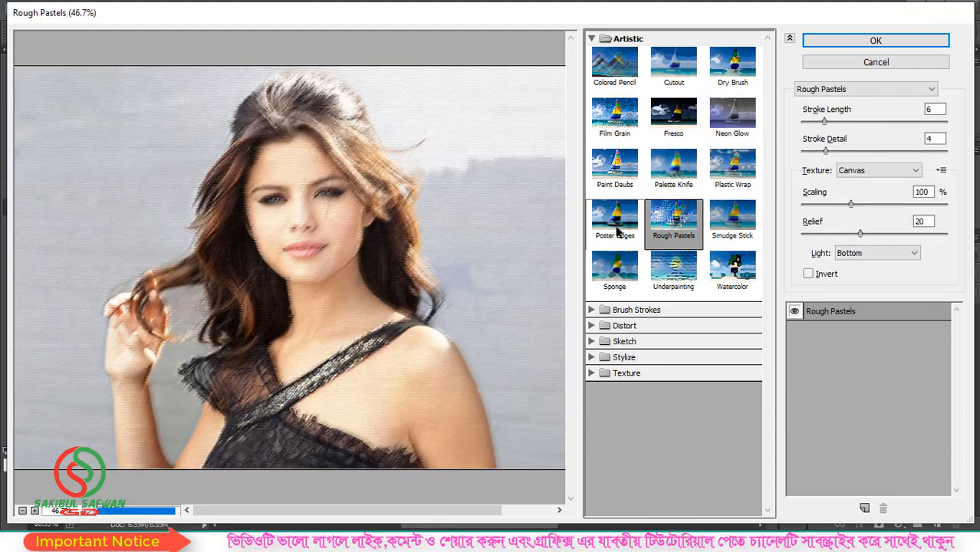
left_click(616, 220)
left_click(615, 264)
left_click(673, 264)
left_click(732, 266)
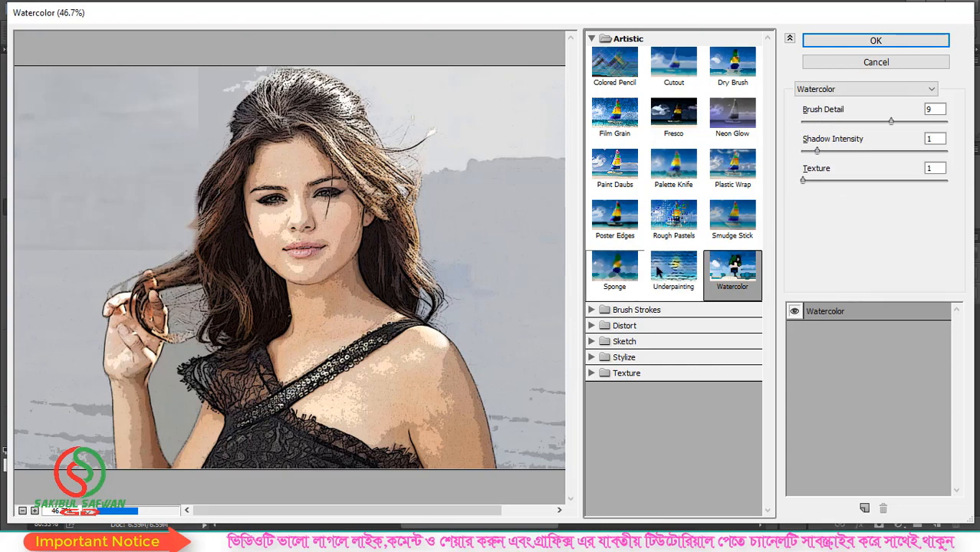
Step: Preview the Brush Strokes filters Accented Edges, Angled Strokes and Crosshatch on the photo
left_click(612, 311)
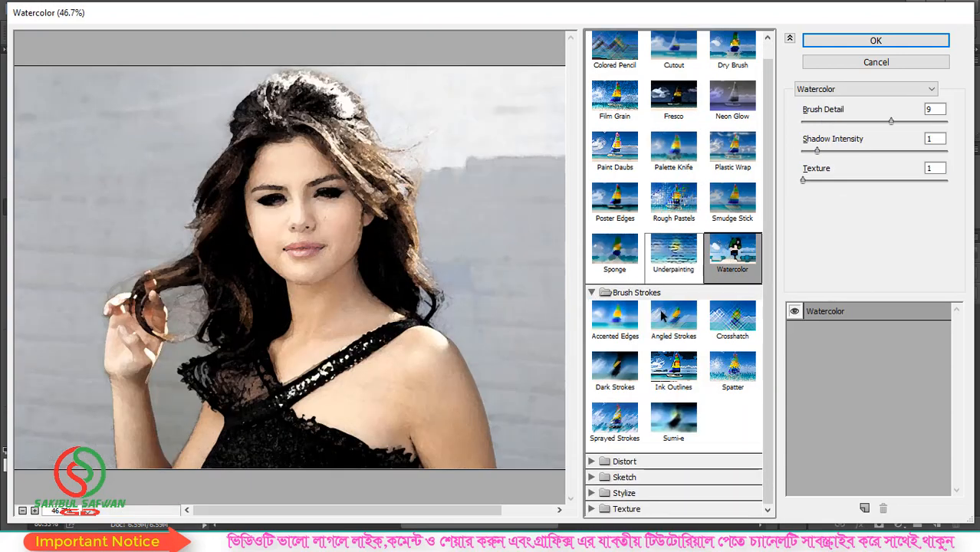
left_click(630, 319)
left_click(653, 322)
left_click(730, 321)
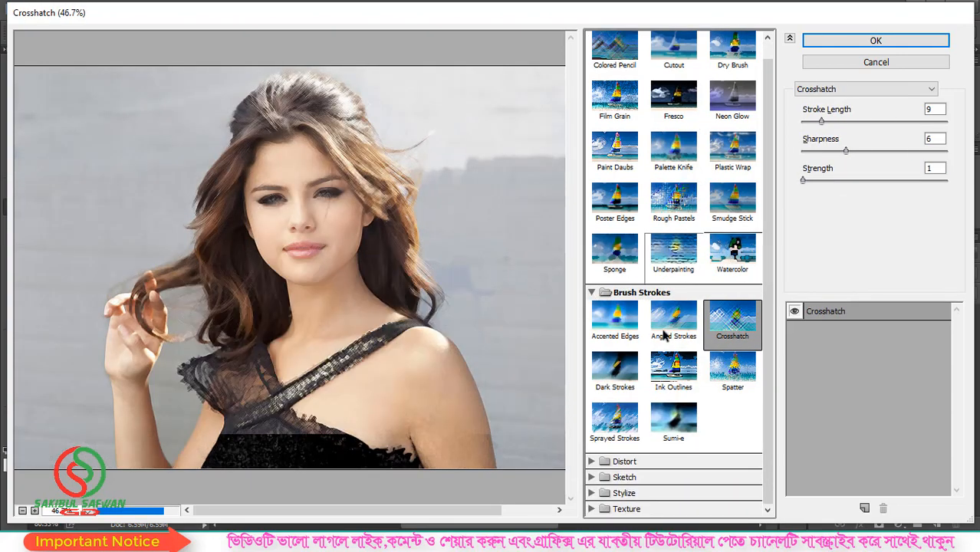
Step: Expand the Distort filter group and collapse the Brush Strokes and Artistic groups
left_click(592, 461)
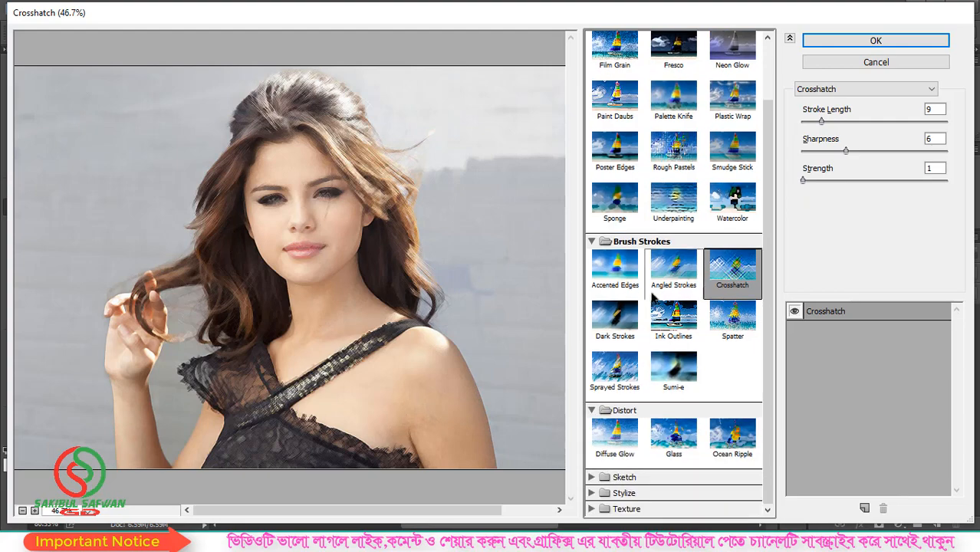
left_click(592, 241)
left_click(595, 51)
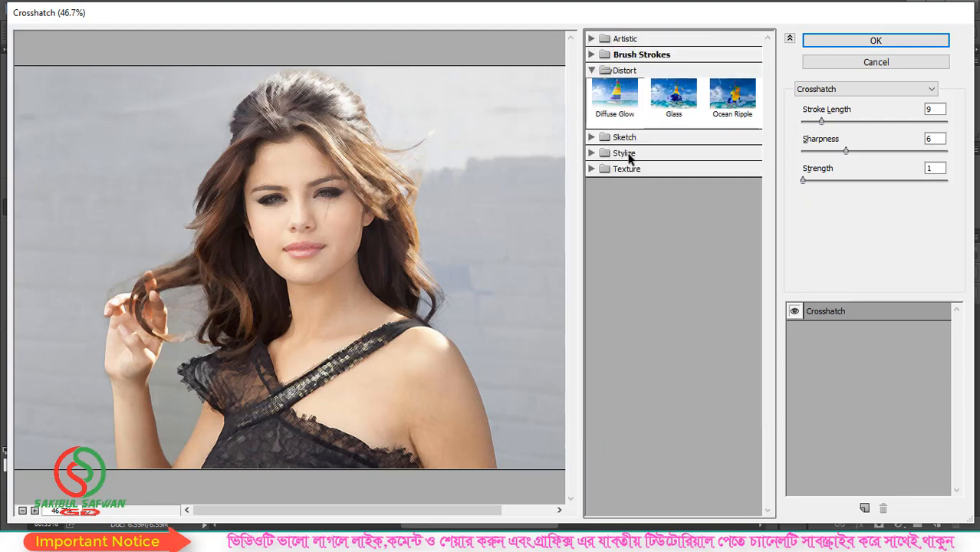
Step: Preview the Texture filters Craquelure, Patchwork, Stained Glass, Texturizer, Mosaic Tiles and Grain on the photo
left_click(595, 169)
left_click(615, 193)
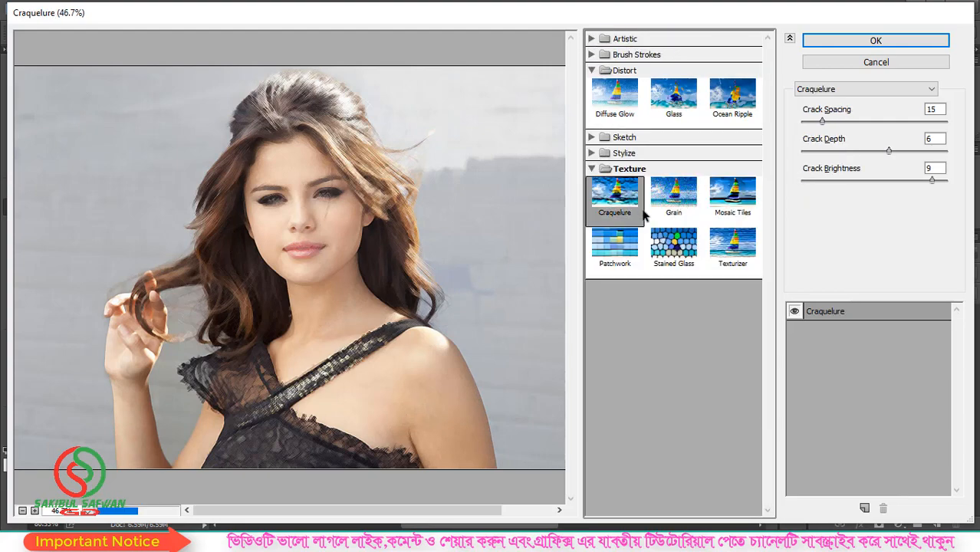
left_click(623, 247)
left_click(673, 243)
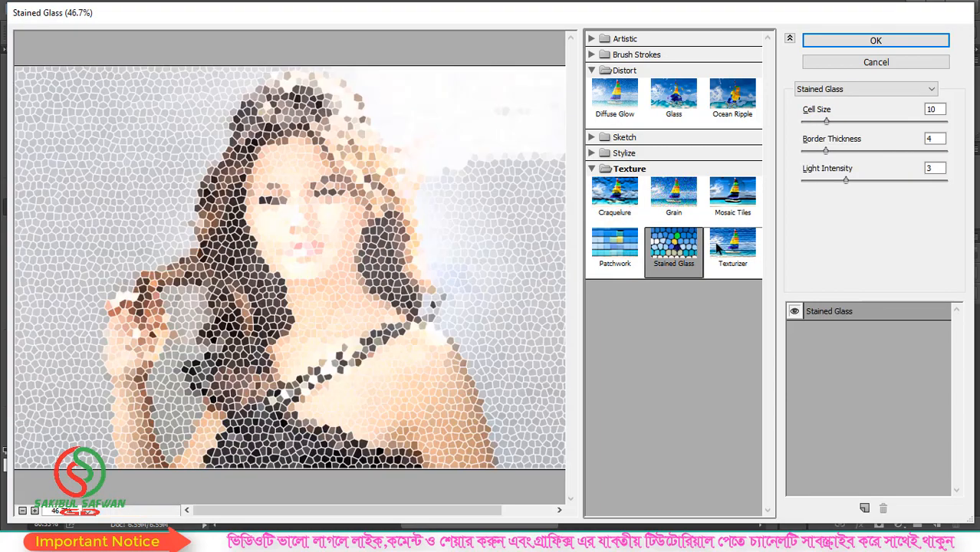
left_click(729, 246)
left_click(733, 193)
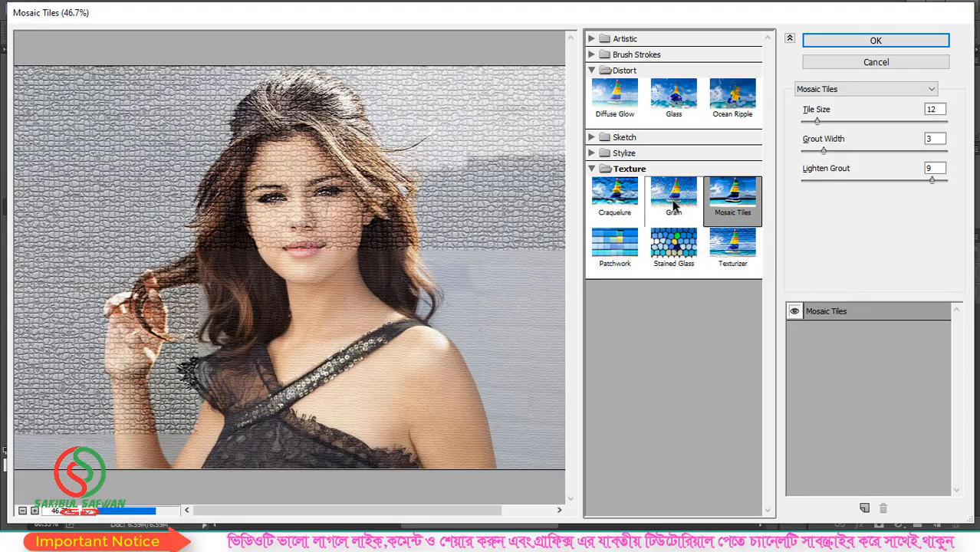
left_click(673, 193)
left_click(680, 241)
left_click(615, 193)
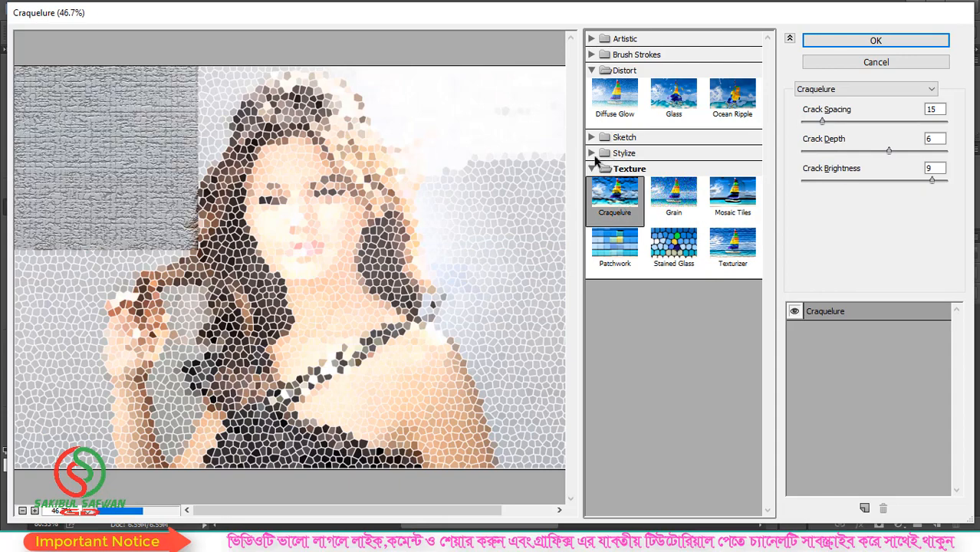
Step: Preview the Stylize filter Glowing Edges and the Texture filters Craquelure, Grain, Mosaic Tiles, Texturizer and Stained Glass
left_click(595, 154)
left_click(615, 178)
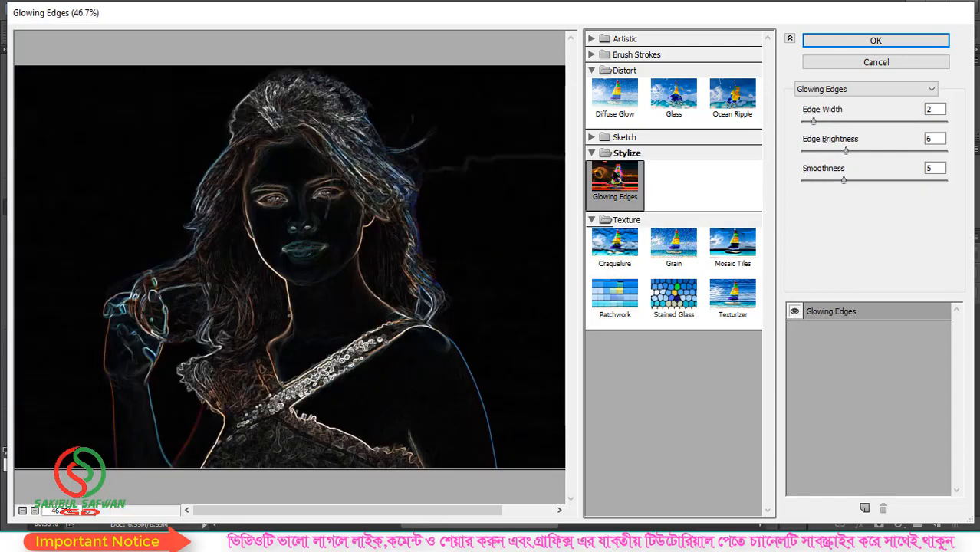
left_click(618, 246)
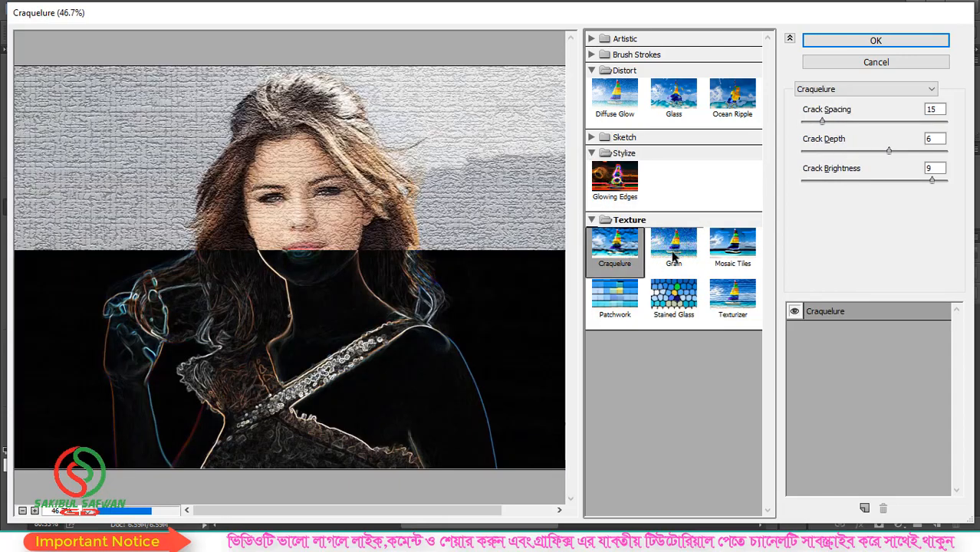
left_click(667, 249)
left_click(718, 251)
left_click(733, 294)
left_click(674, 294)
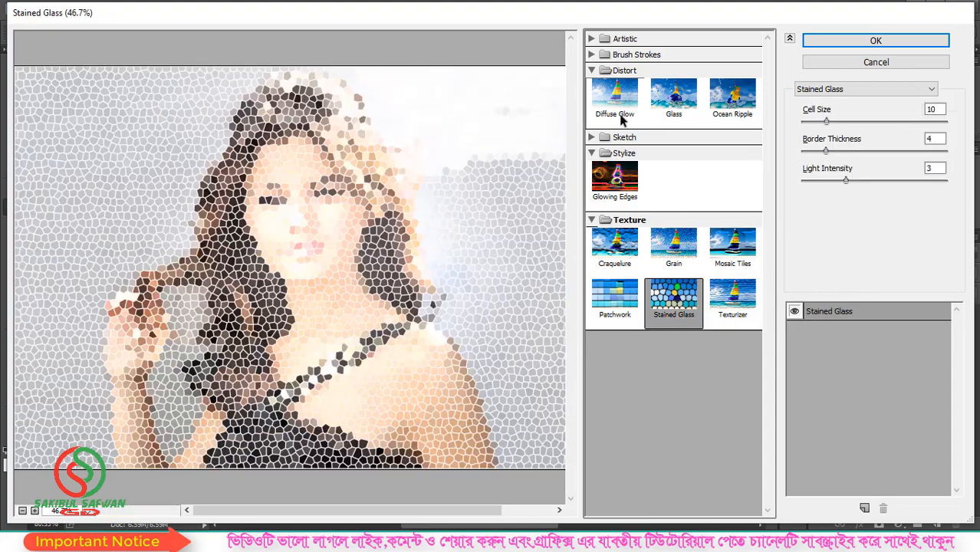
Step: Preview the Brush Strokes filters Dark Strokes, Sprayed Strokes, Sumi-e, Accented Edges and Crosshatch on the photo
left_click(602, 56)
left_click(615, 132)
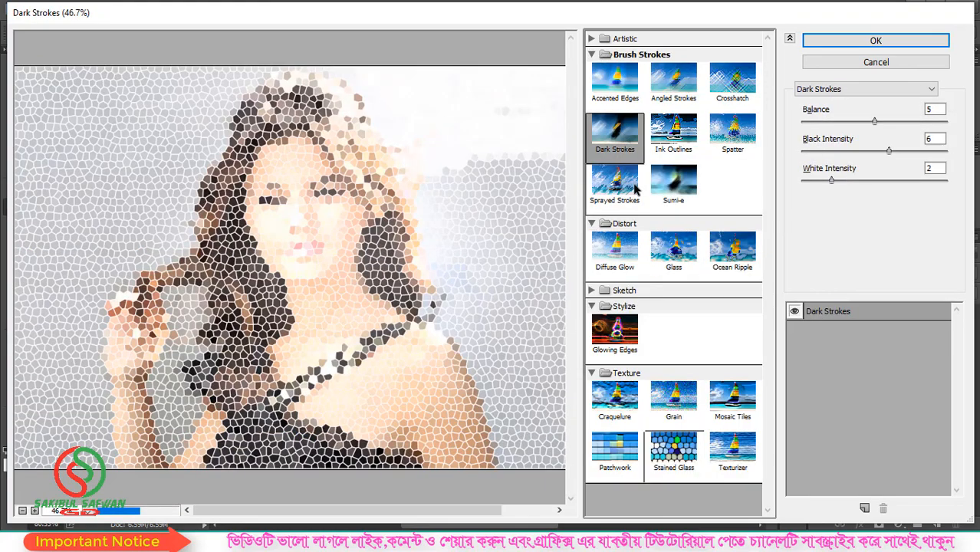
left_click(614, 183)
left_click(674, 182)
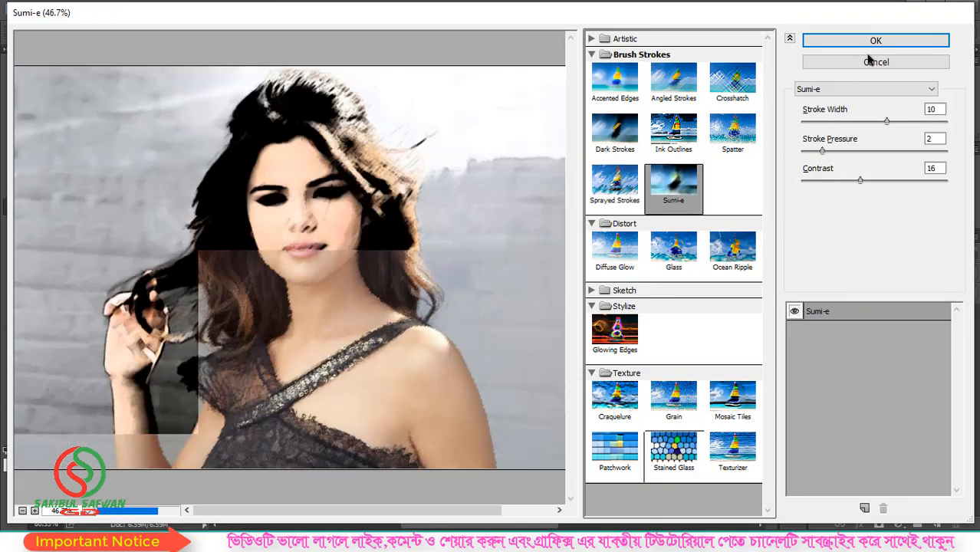
left_click(614, 80)
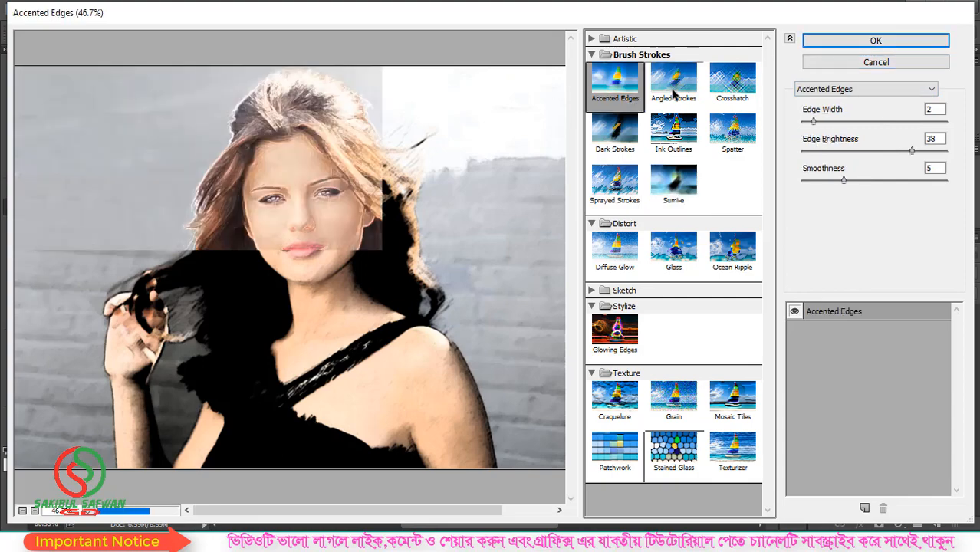
left_click(725, 88)
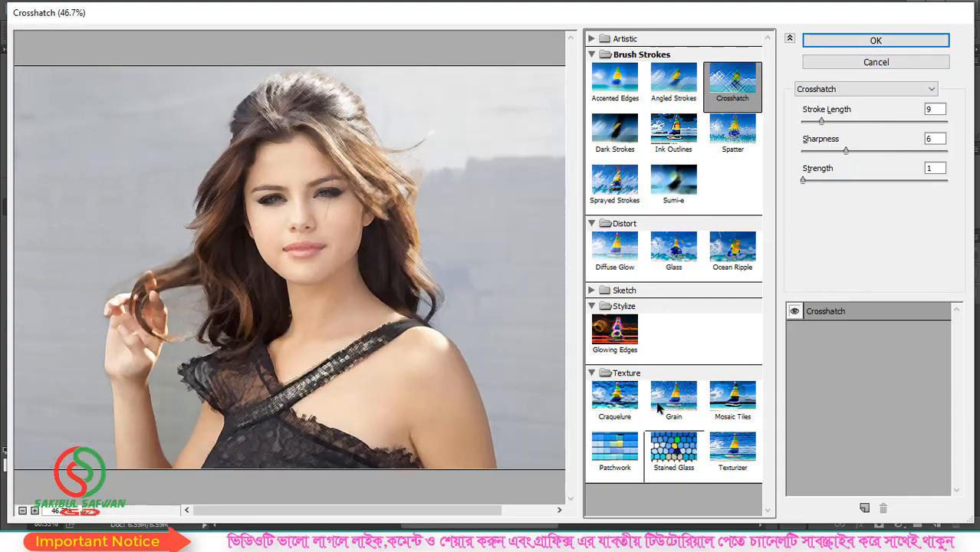
Step: Apply the Stained Glass filter with cell size 10, border thickness 4 and light intensity 3, and undo it
left_click(674, 448)
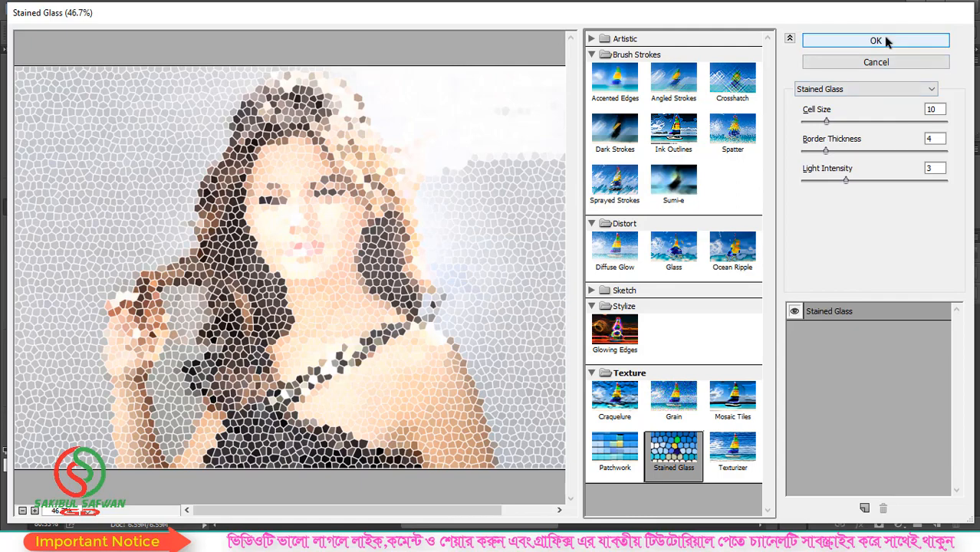
left_click(884, 39)
scroll(329, 178, "down", 3)
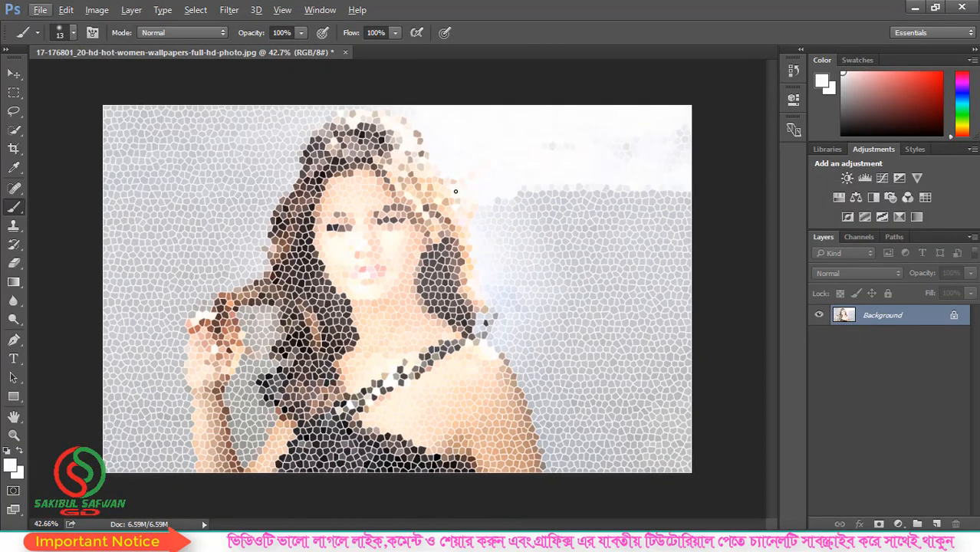
key("ctrl+z")
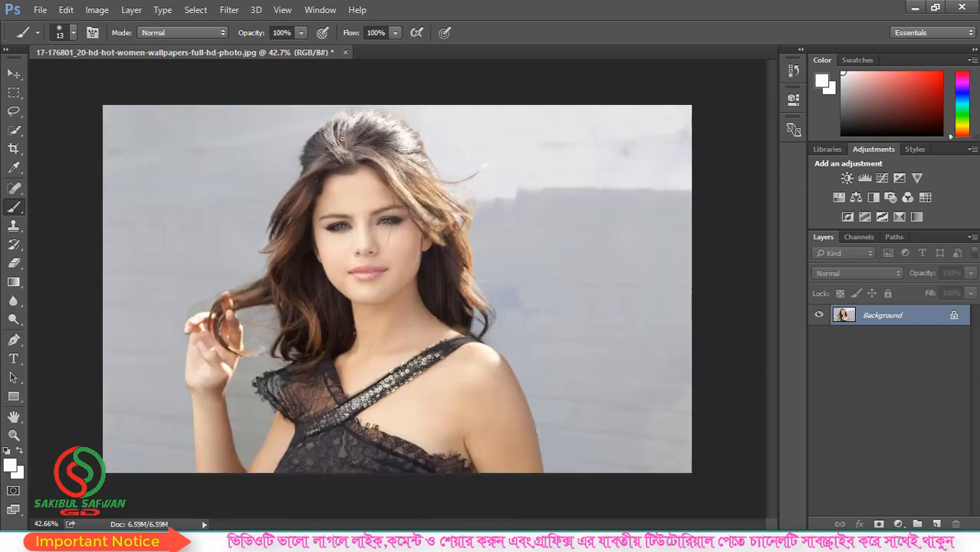
scroll(326, 184, "up", 1)
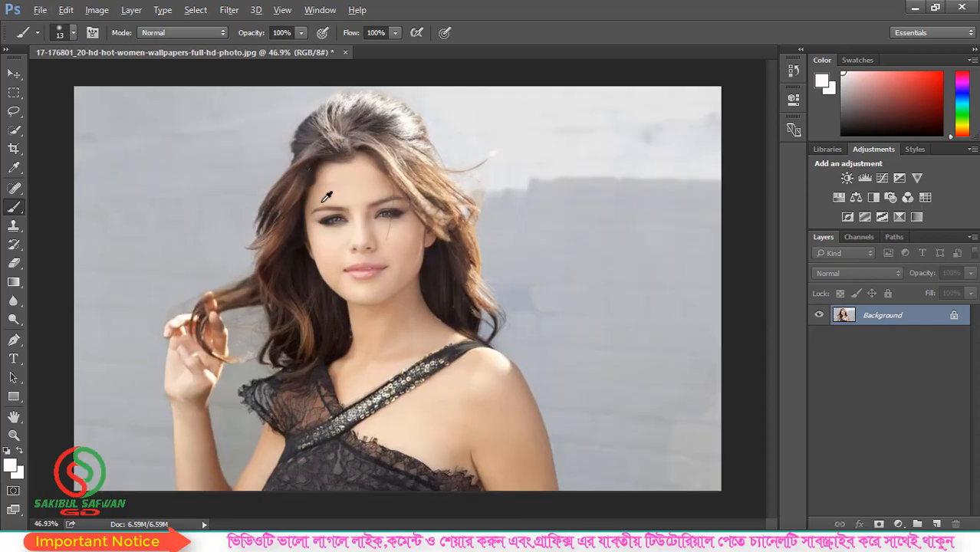
left_click(225, 12)
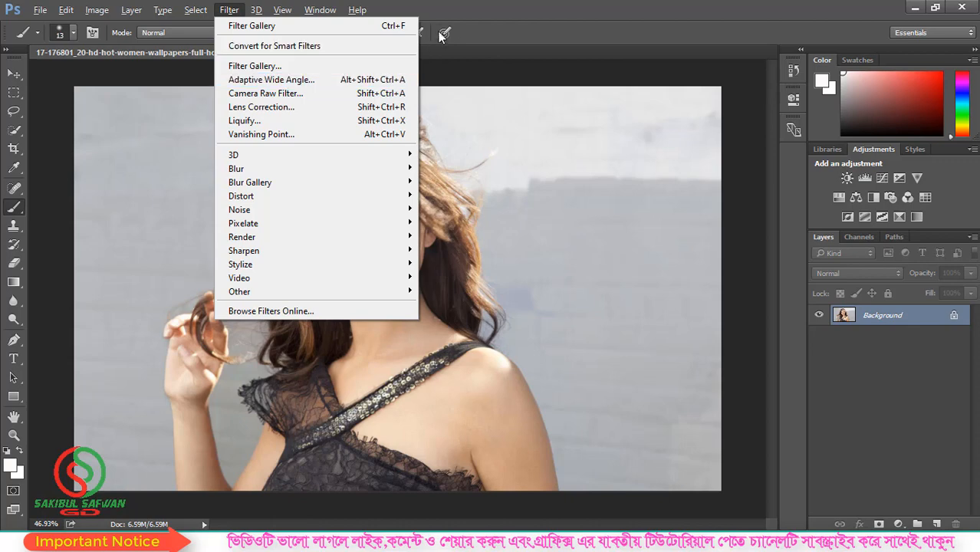
left_click(470, 16)
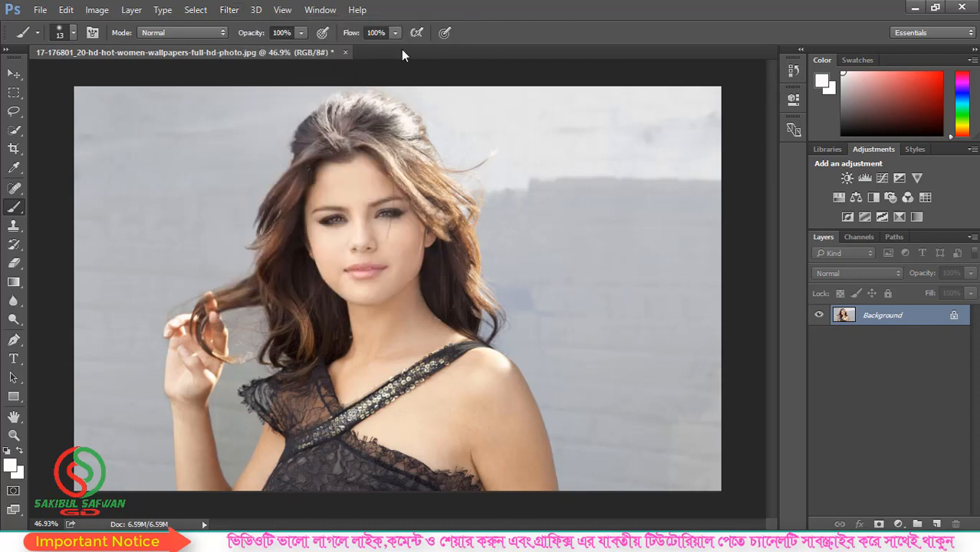
Step: Open the building picture thumbnail-720p from the download image folder
left_click(39, 9)
left_click(67, 40)
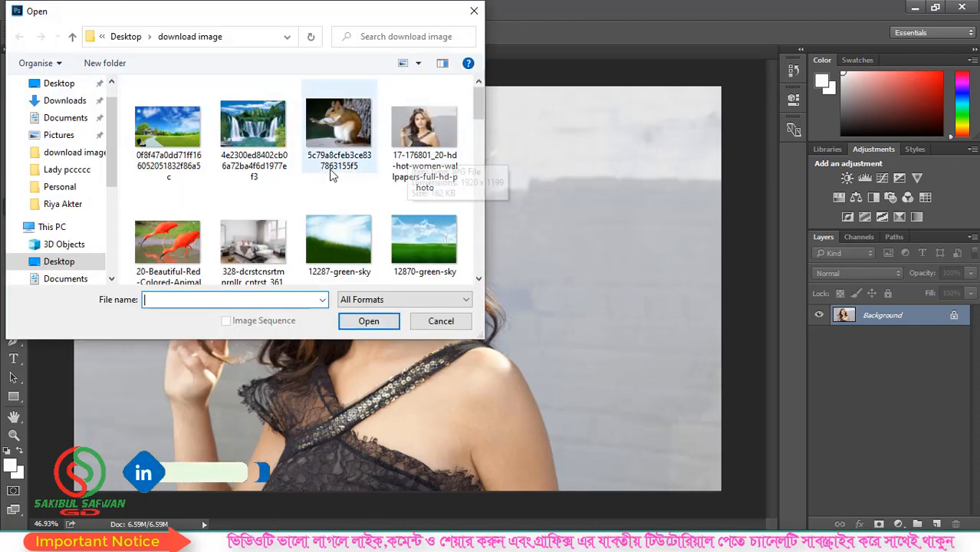
scroll(322, 191, "down", 10)
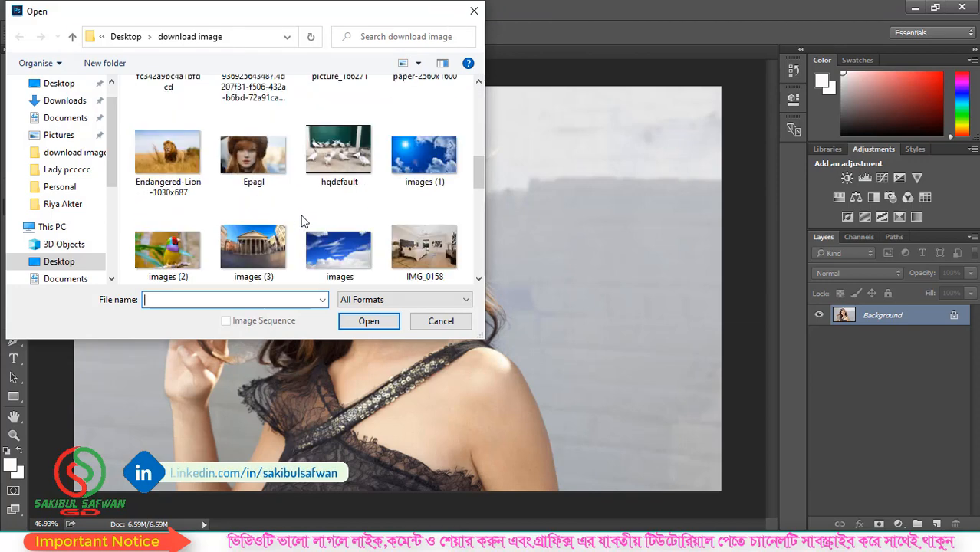
scroll(301, 221, "down", 2)
left_click(256, 133)
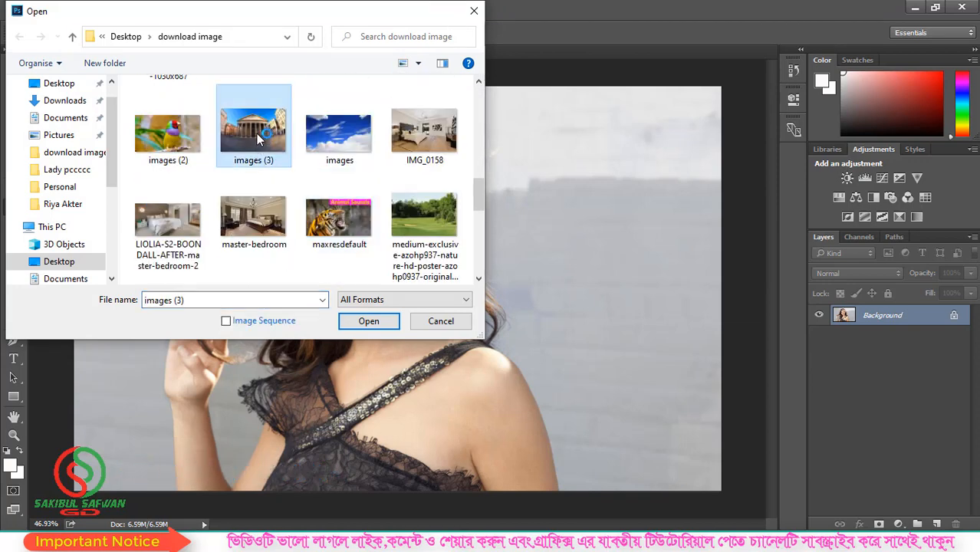
scroll(258, 133, "down", 6)
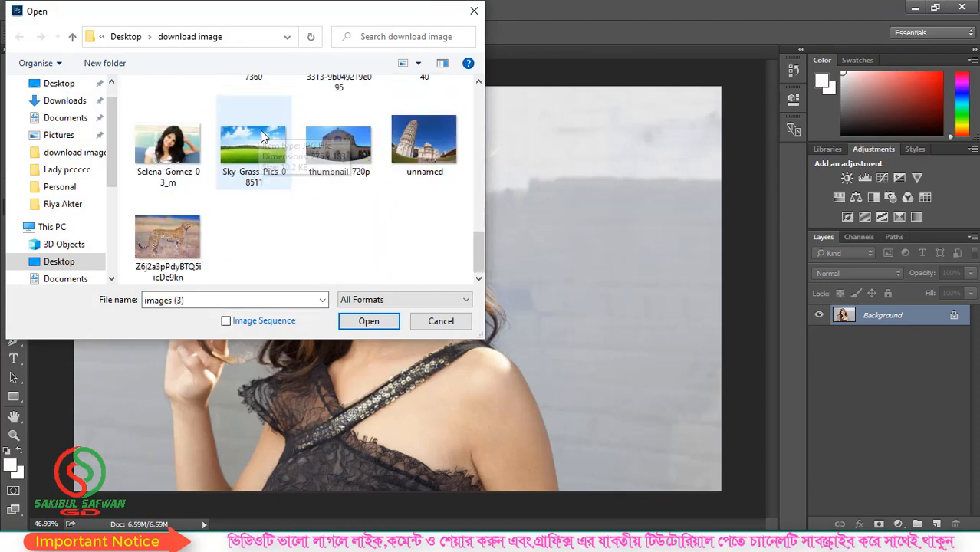
left_click(355, 155)
left_click_drag(343, 145, 347, 172)
left_click(377, 323)
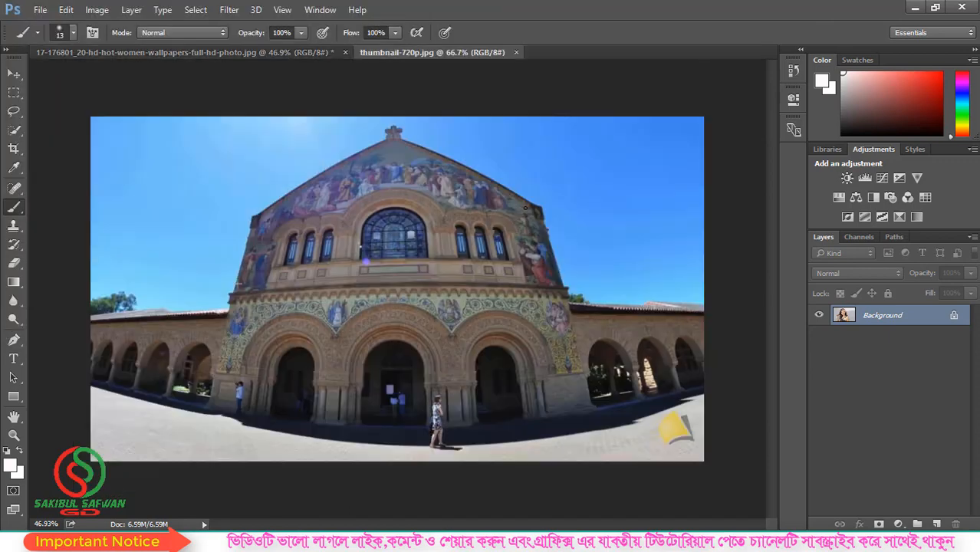
Step: Apply Adaptive Wide Angle with Fisheye correction, placing one constraint along the curved shadow edge on the ground in front of the building
scroll(408, 348, "down", 4)
scroll(431, 381, "up", 3)
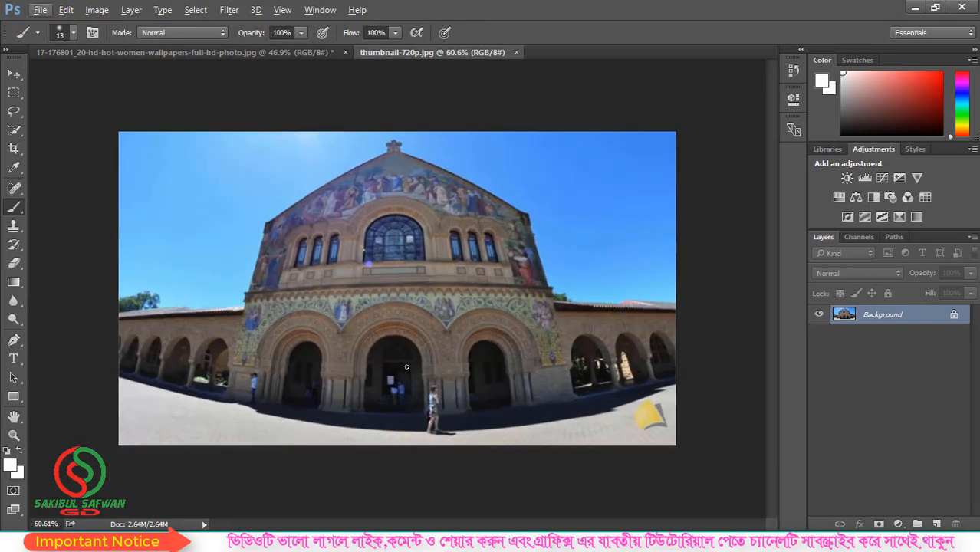
left_click(229, 10)
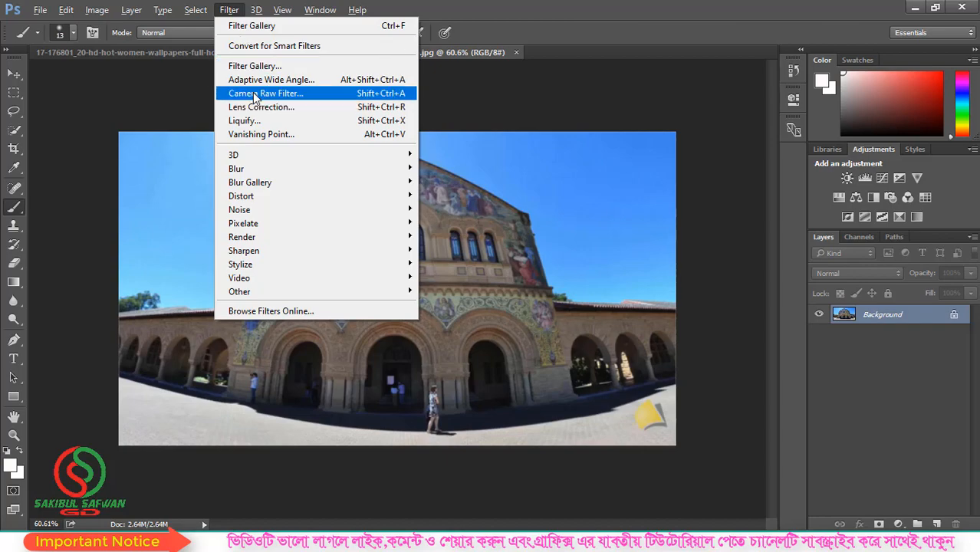
left_click(285, 82)
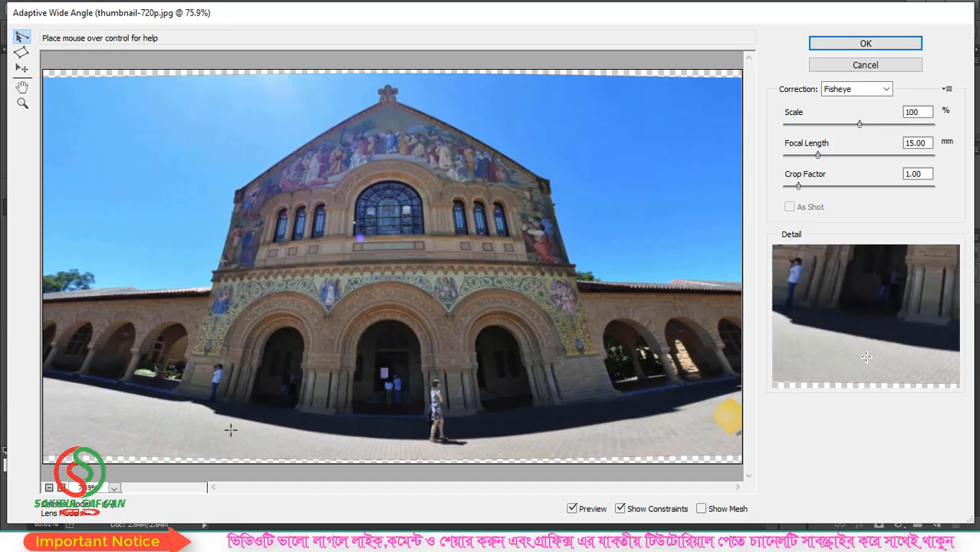
left_click(213, 412)
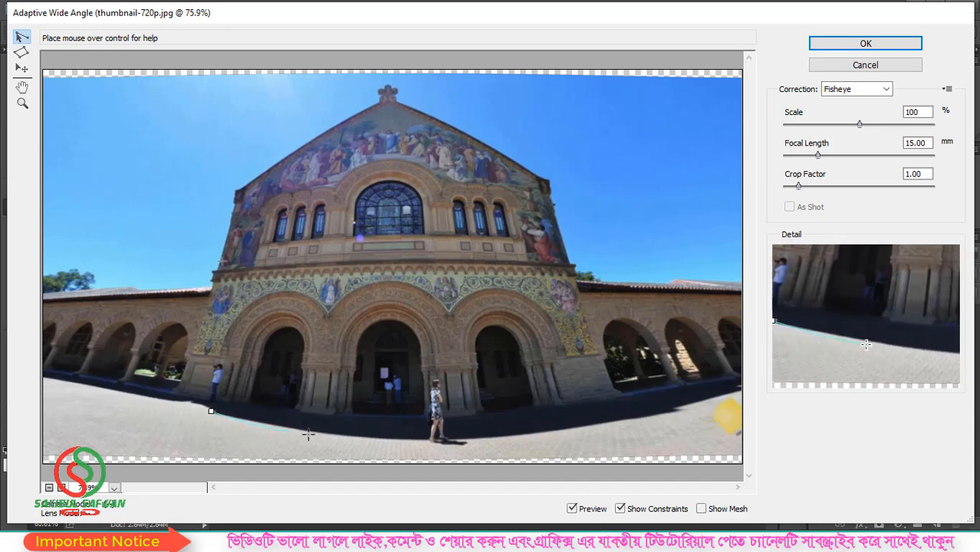
left_click(650, 406)
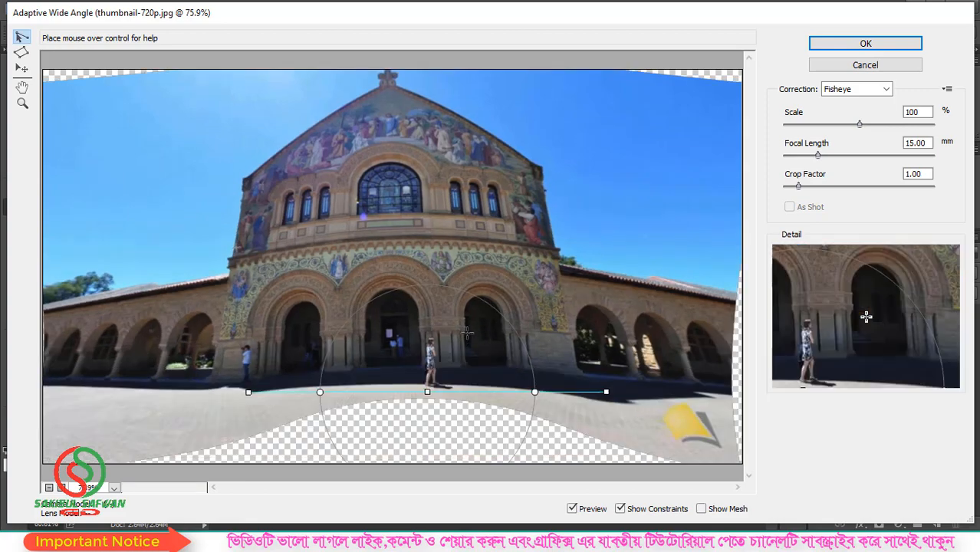
left_click(894, 48)
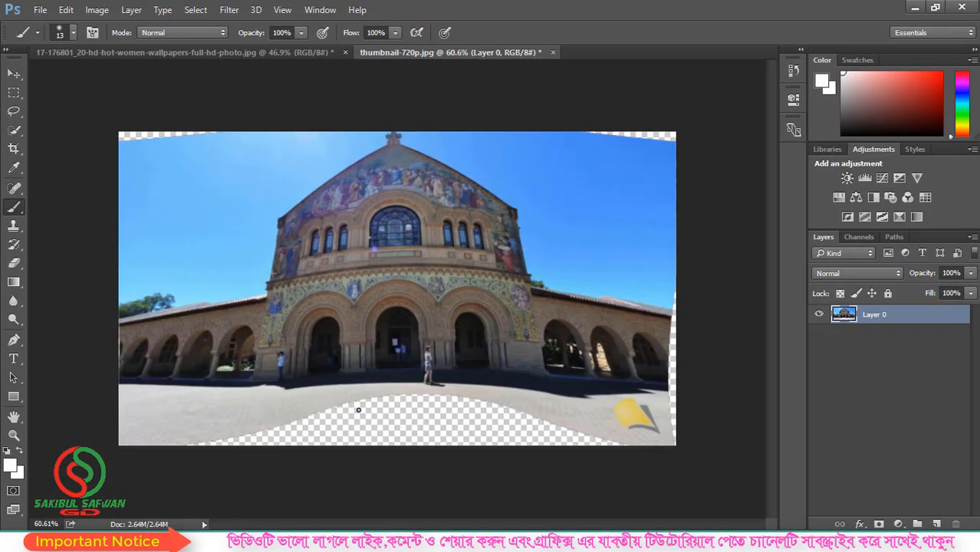
Step: Fill the transparent gap in the ground in front of the building with Clone Stamp strokes at brush size 125
scroll(420, 420, "up", 3)
scroll(442, 445, "down", 4)
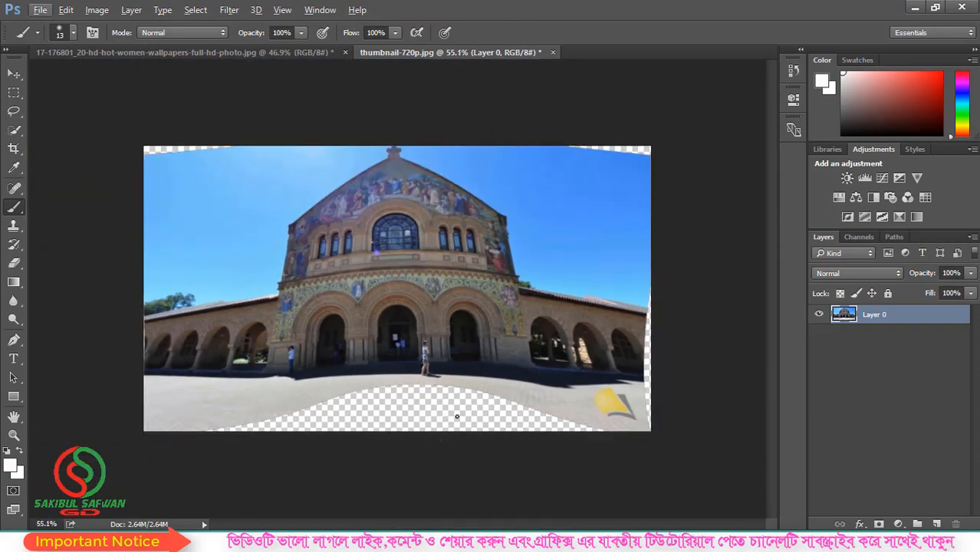
right_click(14, 233)
left_click(43, 222)
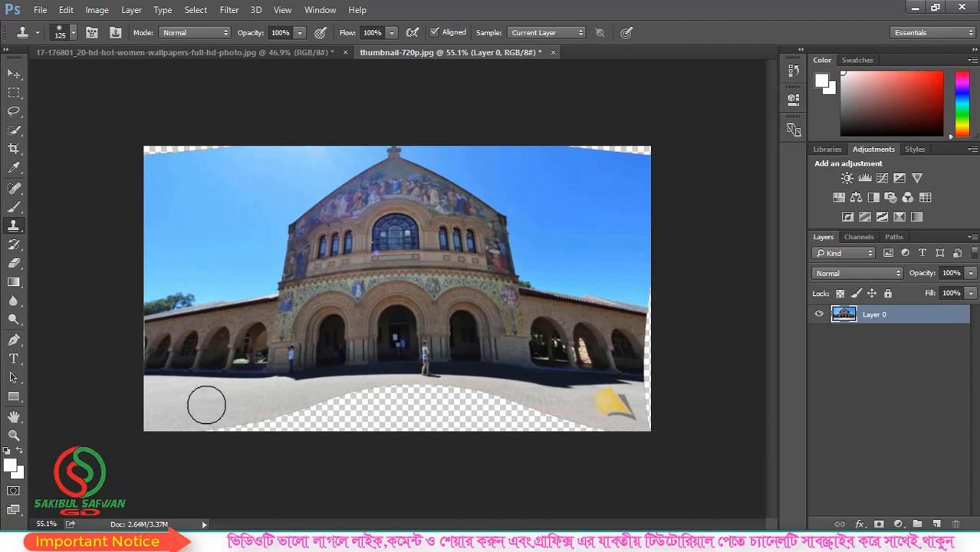
mouse_move(235, 424)
left_mouse_down()
mouse_move(367, 398)
mouse_move(291, 408)
mouse_move(316, 416)
left_mouse_up()
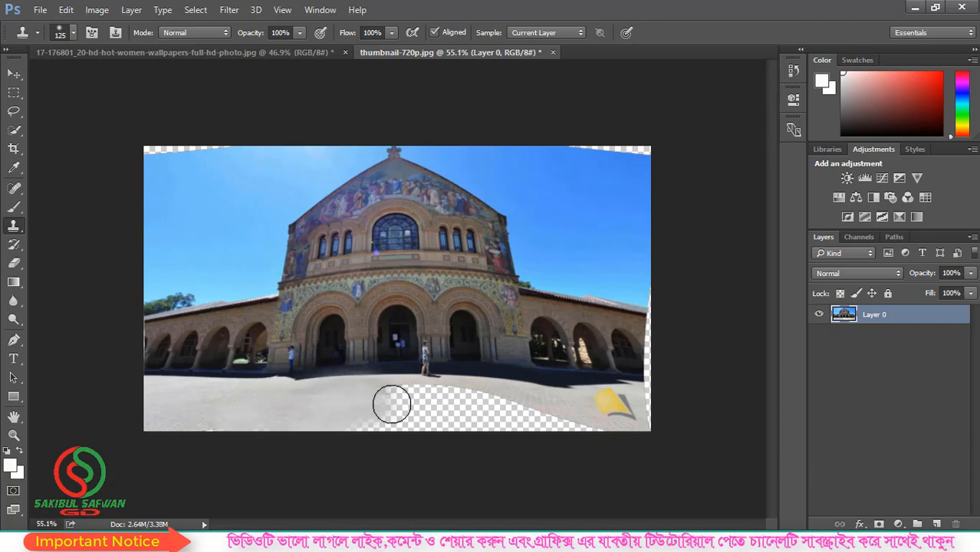
mouse_move(392, 404)
left_mouse_down()
mouse_move(473, 402)
mouse_move(374, 416)
mouse_move(461, 419)
mouse_move(401, 419)
mouse_move(372, 429)
mouse_move(453, 419)
mouse_move(369, 434)
mouse_move(501, 404)
mouse_move(455, 413)
mouse_move(506, 417)
mouse_move(502, 405)
mouse_move(484, 403)
mouse_move(552, 426)
mouse_move(483, 428)
mouse_move(537, 418)
left_mouse_up()
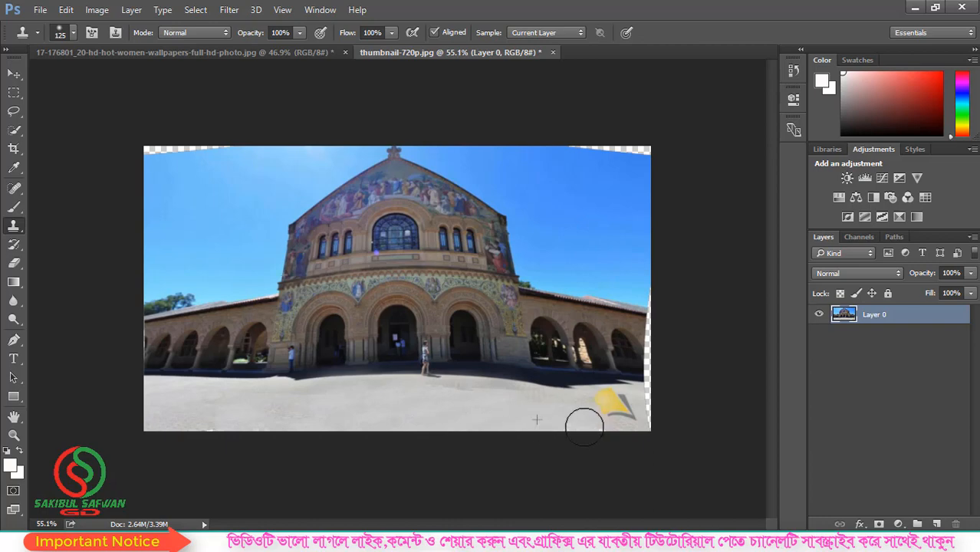
left_click(229, 10)
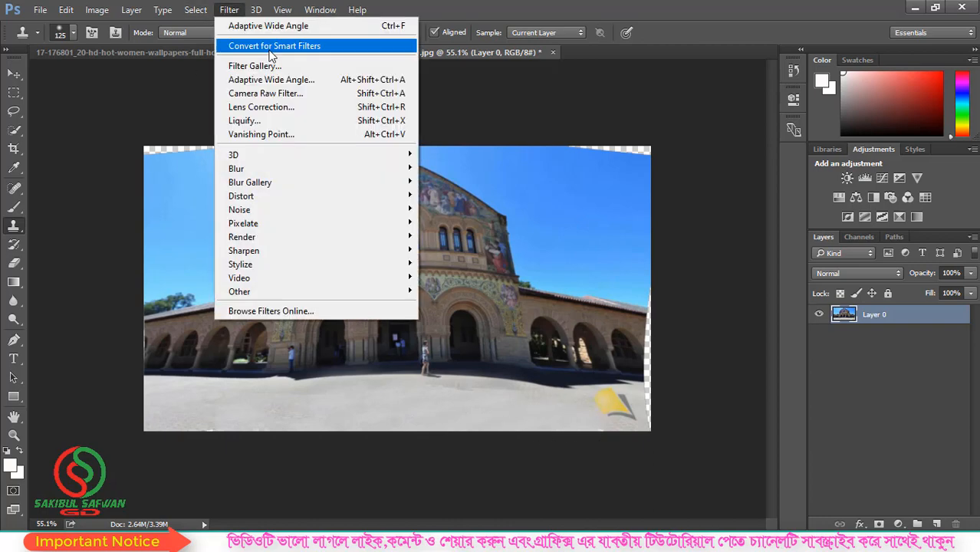
left_click(553, 9)
key("ctrl+z")
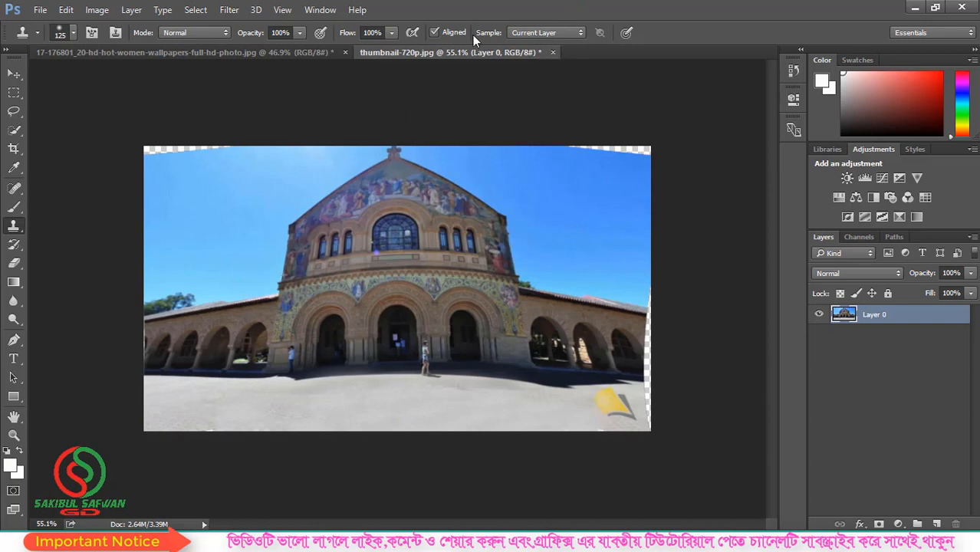
Step: Apply Lens Correction to the building photo, bulging it outward with the Remove Distortion tool, and undo it
left_click(196, 10)
left_click(226, 10)
left_click(228, 10)
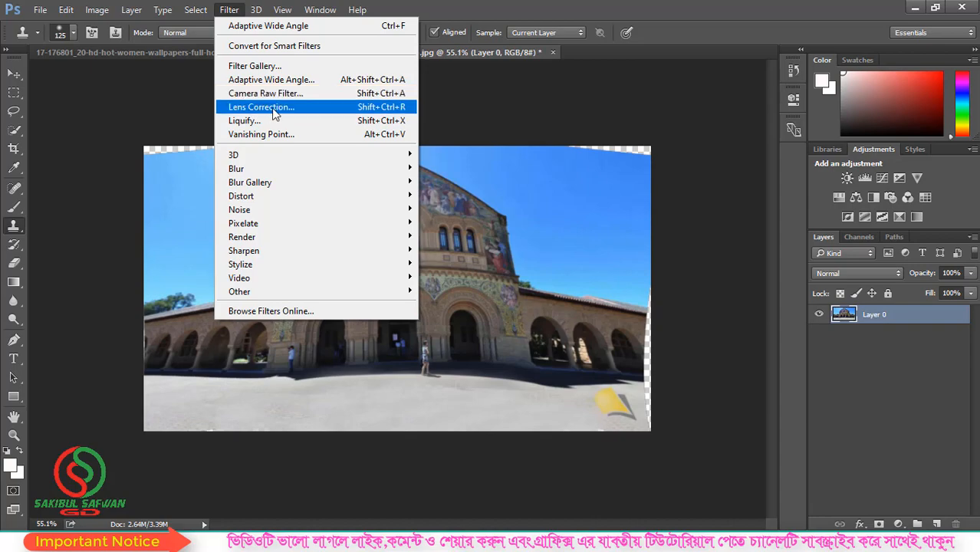
left_click(274, 114)
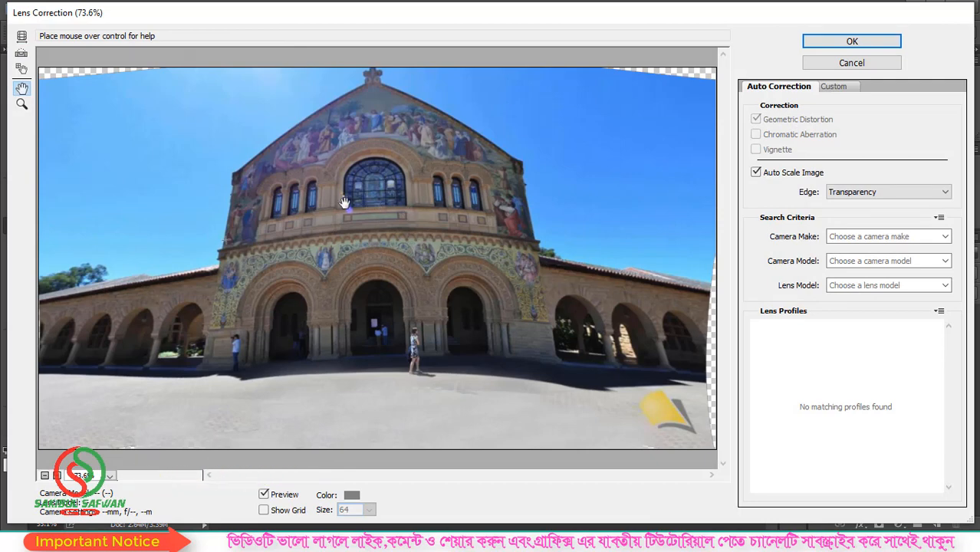
left_click(22, 39)
left_click_drag(369, 251, 419, 241)
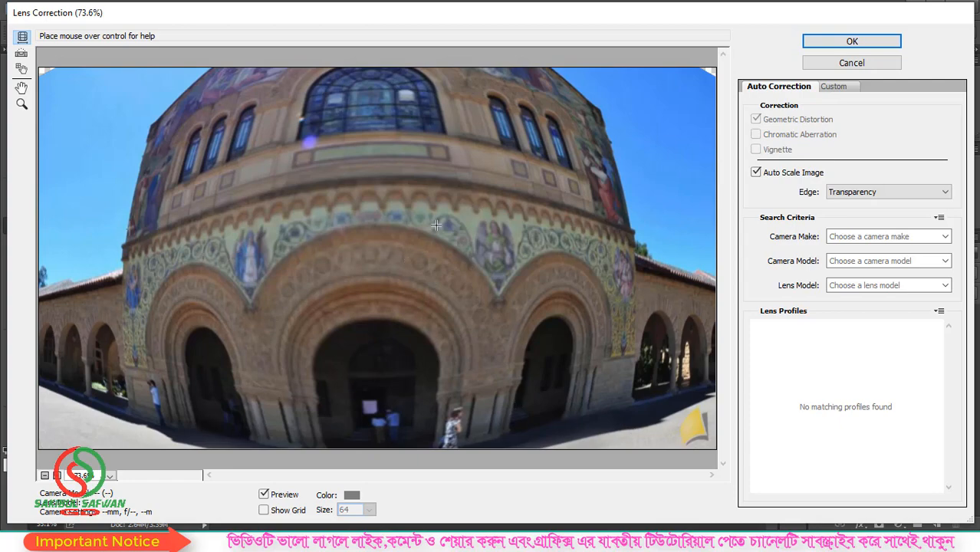
left_click_drag(462, 226, 425, 237)
left_click_drag(480, 224, 550, 211)
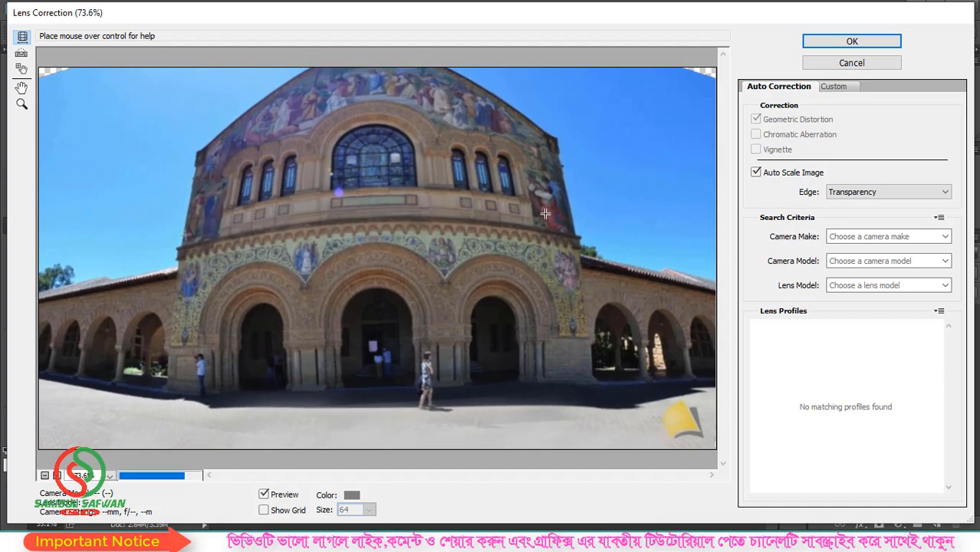
left_click(873, 40)
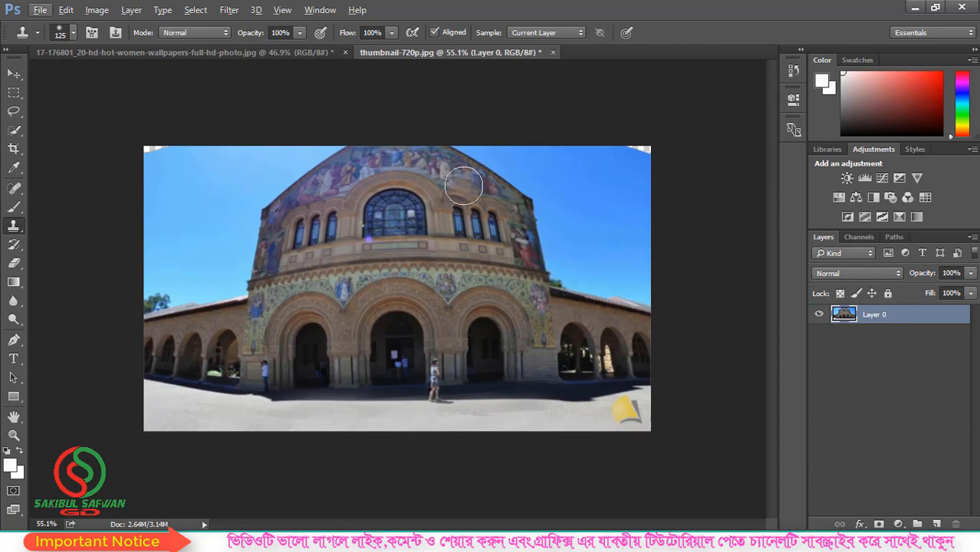
key("ctrl+z")
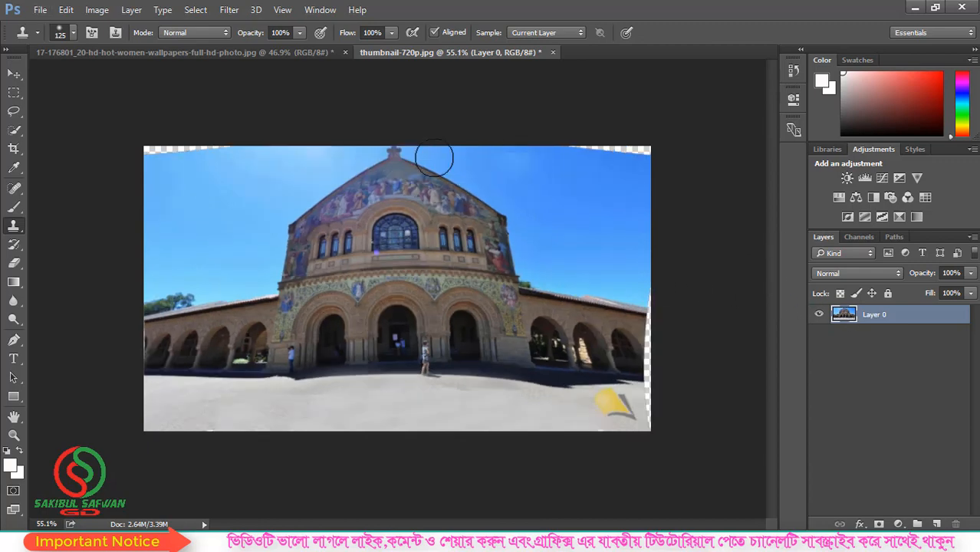
left_click(229, 10)
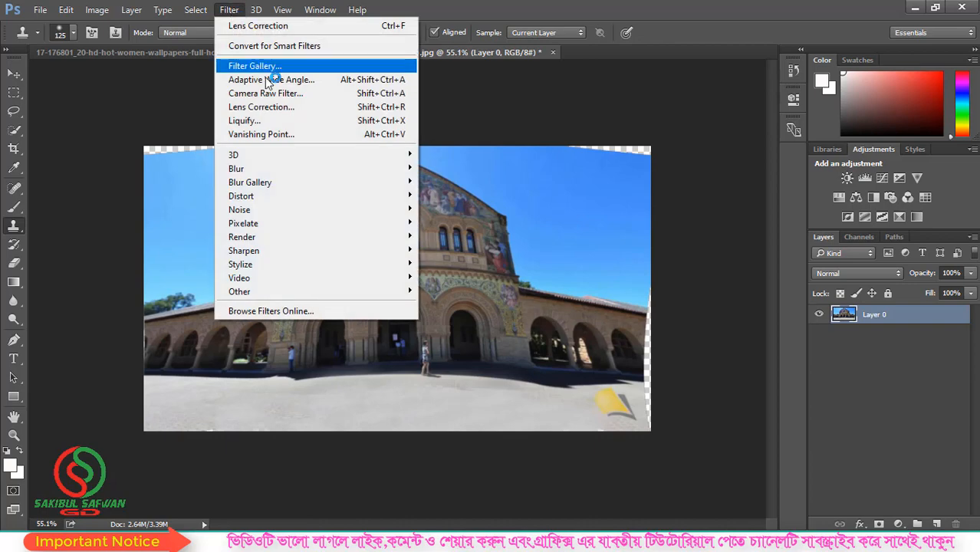
left_click(257, 121)
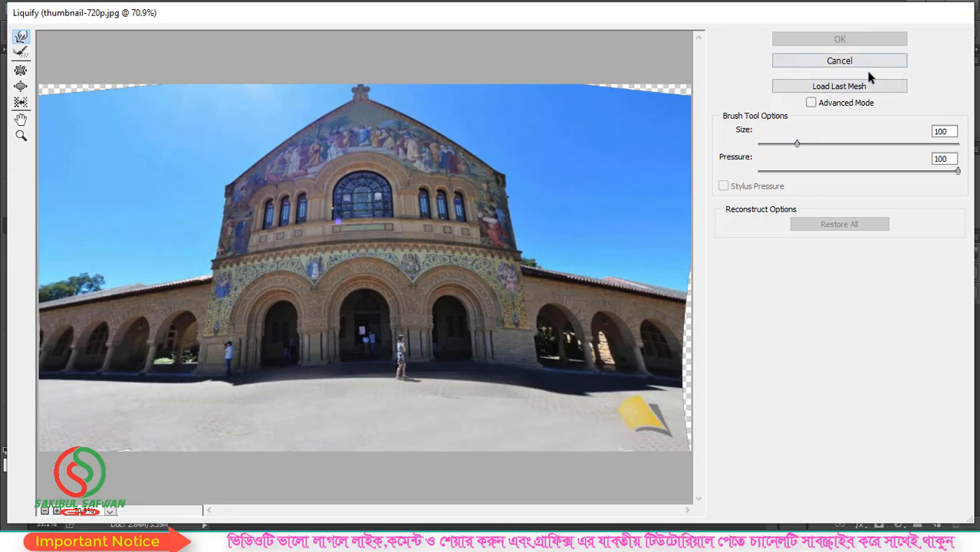
left_click(866, 63)
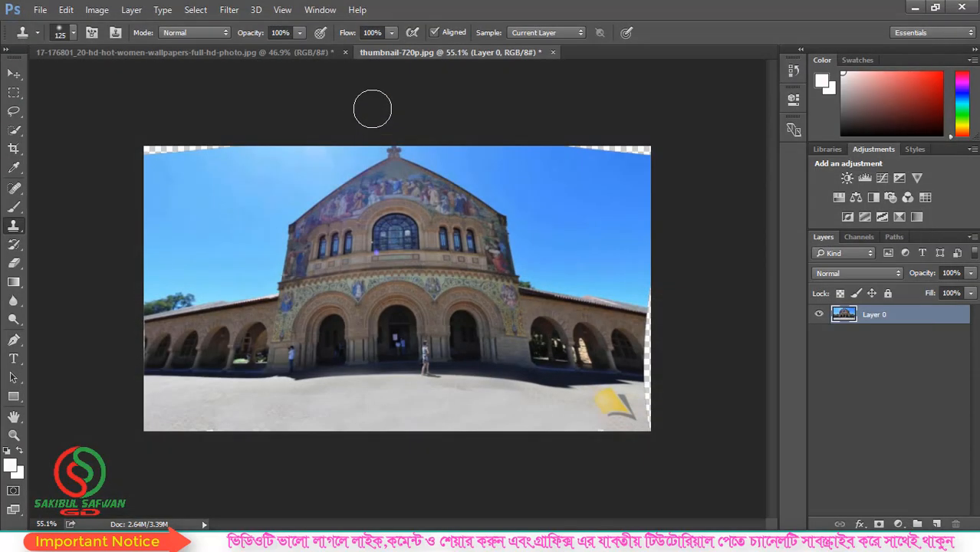
Step: Close the building picture, discarding its changes, and open the portrait photo in the Liquify filter
left_click(553, 52)
left_click(503, 208)
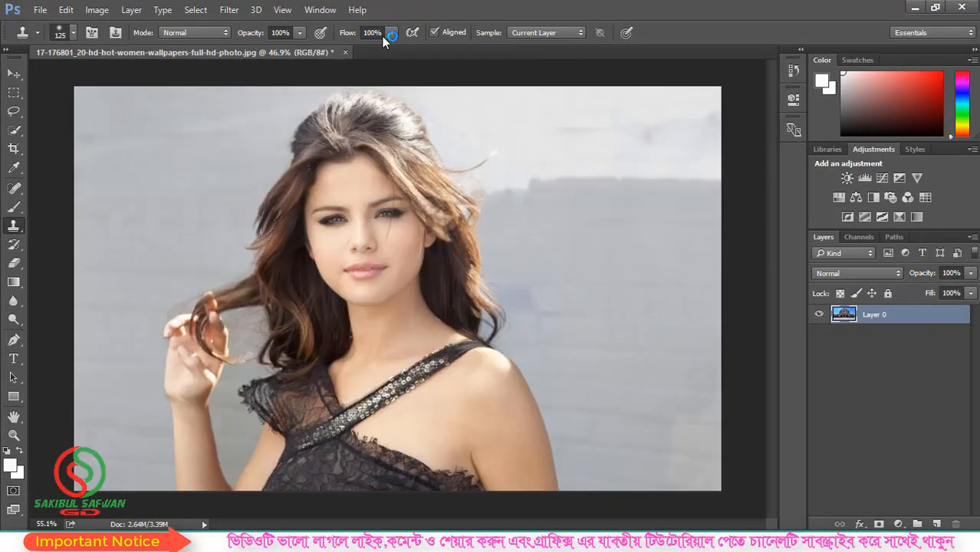
left_click(229, 10)
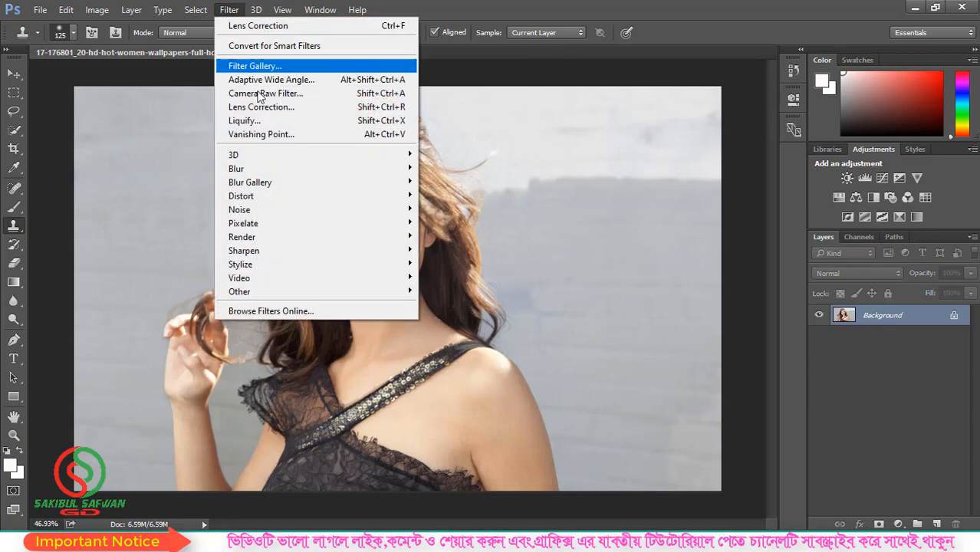
left_click(270, 127)
Step: Warp the hair strands on both sides of the face with the Forward Warp tool at brush size 40
scroll(404, 157, "up", 4)
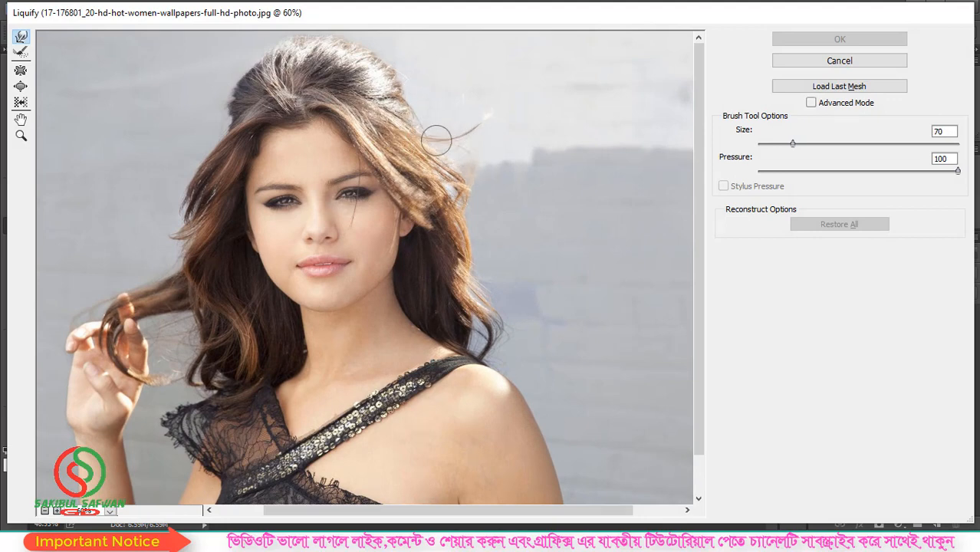
mouse_move(452, 142)
left_mouse_down()
mouse_move(471, 160)
mouse_move(441, 169)
left_mouse_up()
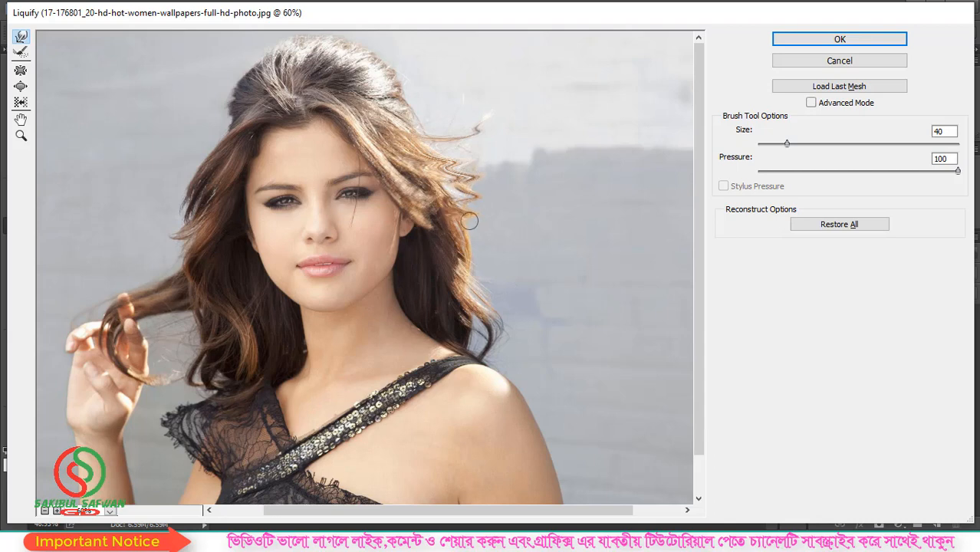
left_click_drag(456, 210, 491, 313)
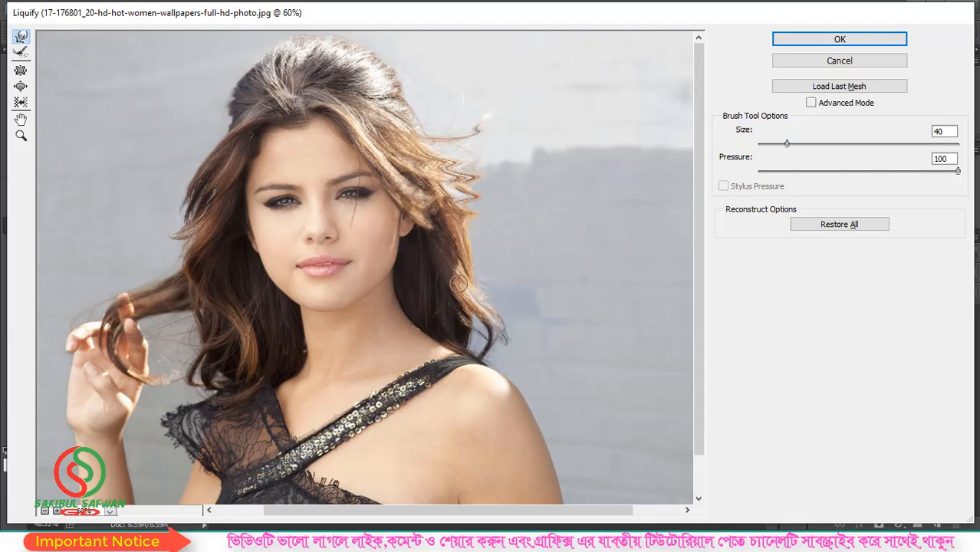
left_click_drag(432, 219, 453, 323)
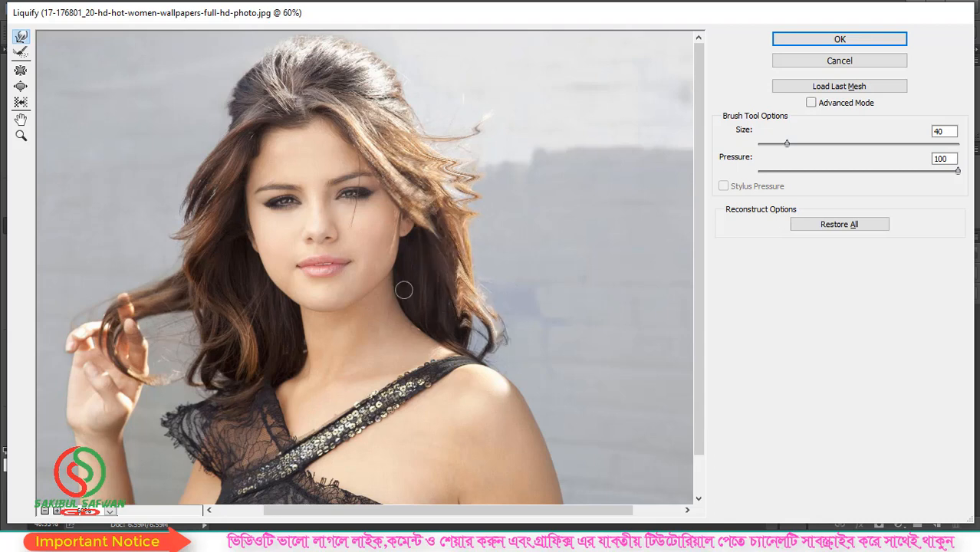
left_click_drag(196, 274, 145, 299)
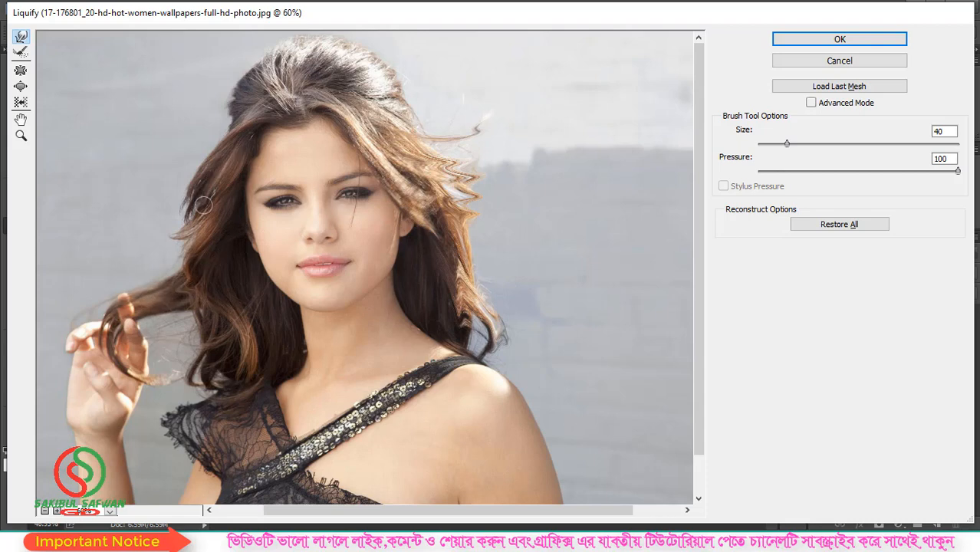
left_click_drag(207, 172, 177, 219)
Step: Enlarge the Liquify brush to 400 and push the bare upper arm and the raised forearm outward
scroll(477, 180, "down", 1)
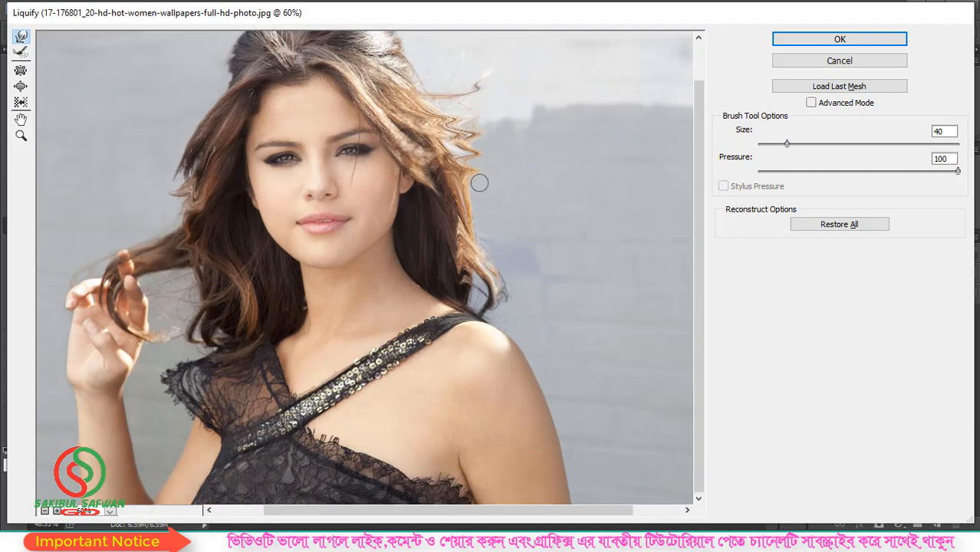
scroll(477, 234, "down", 3)
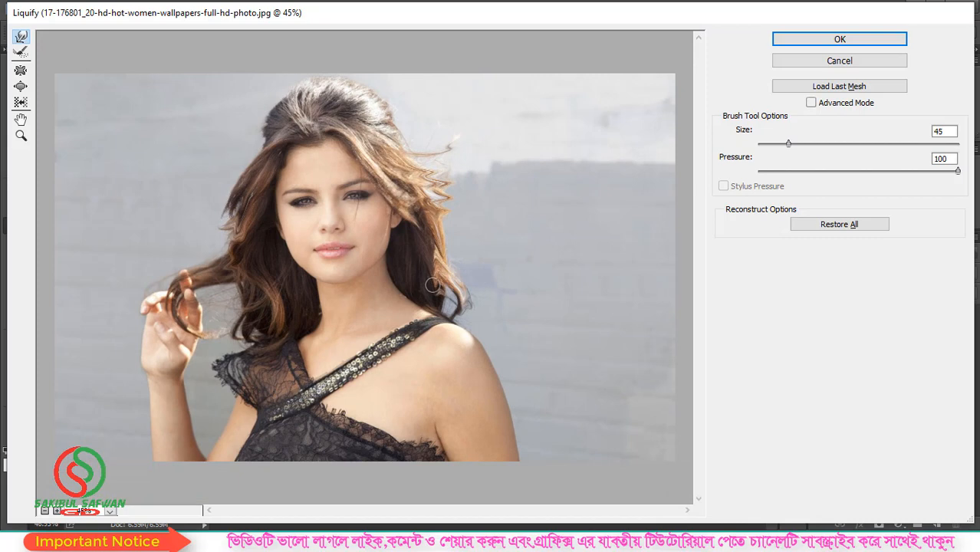
key("bracketright")
key("bracketright")
key("bracketright")
key("bracketright")
key("bracketright")
key("bracketright")
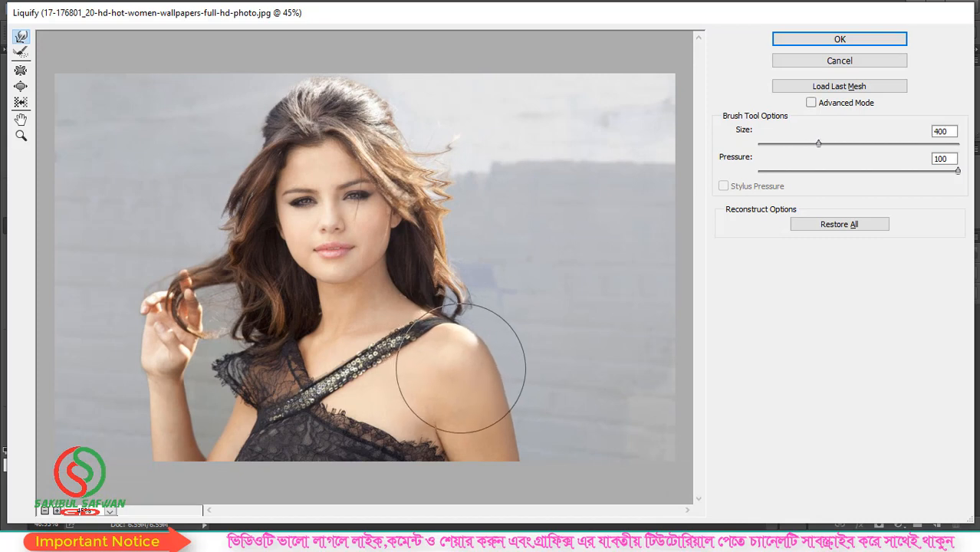
left_click_drag(528, 415, 541, 423)
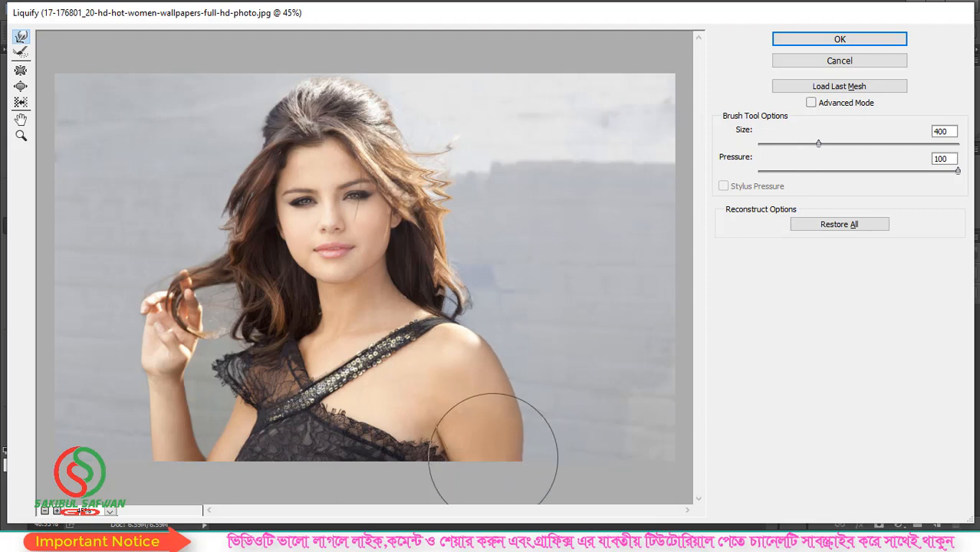
mouse_move(494, 456)
left_mouse_down()
mouse_move(526, 423)
mouse_move(536, 470)
left_mouse_up()
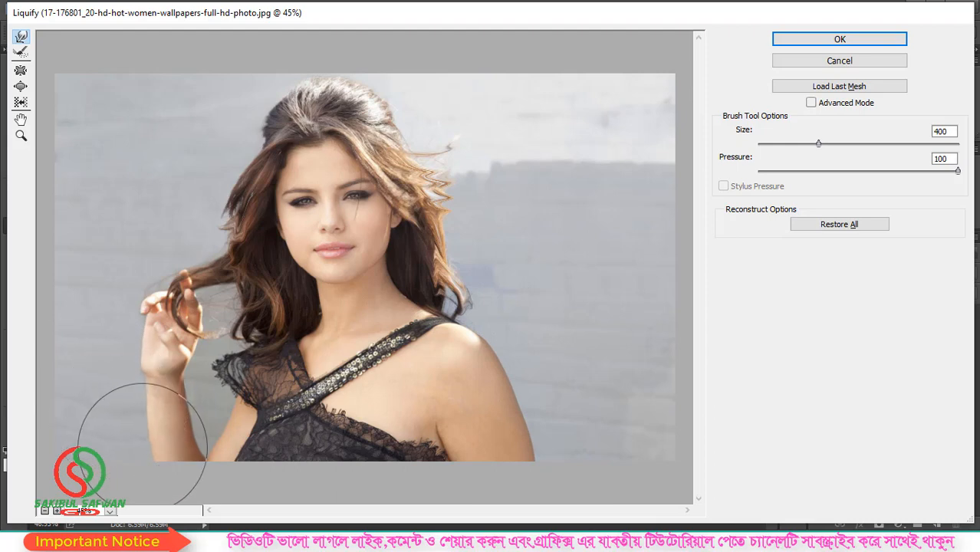
left_click_drag(187, 420, 192, 420)
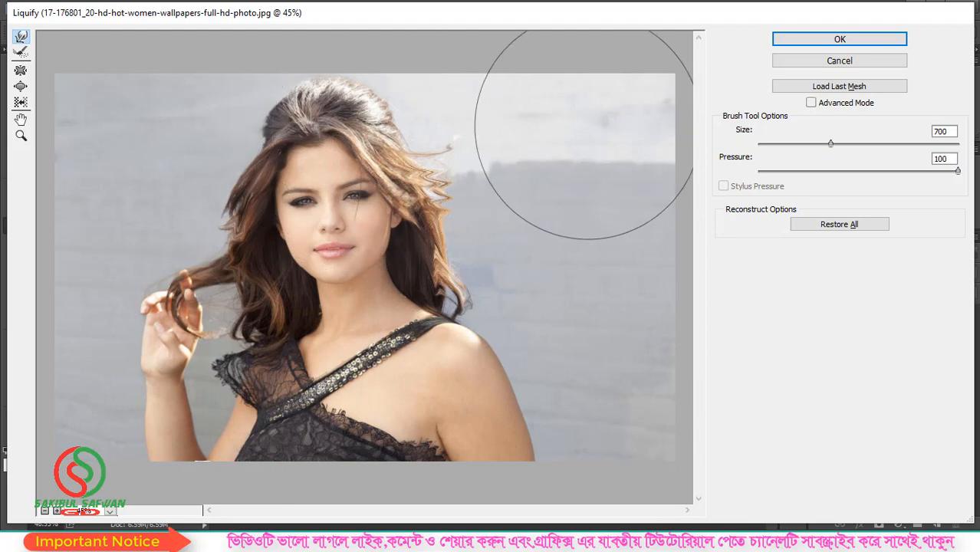
Step: Reshape the head and hair in Liquify with the brush enlarged up to 800, and cancel the filter
key("bracketright")
key("bracketright")
key("bracketright")
key("bracketright")
key("bracketright")
key("bracketright")
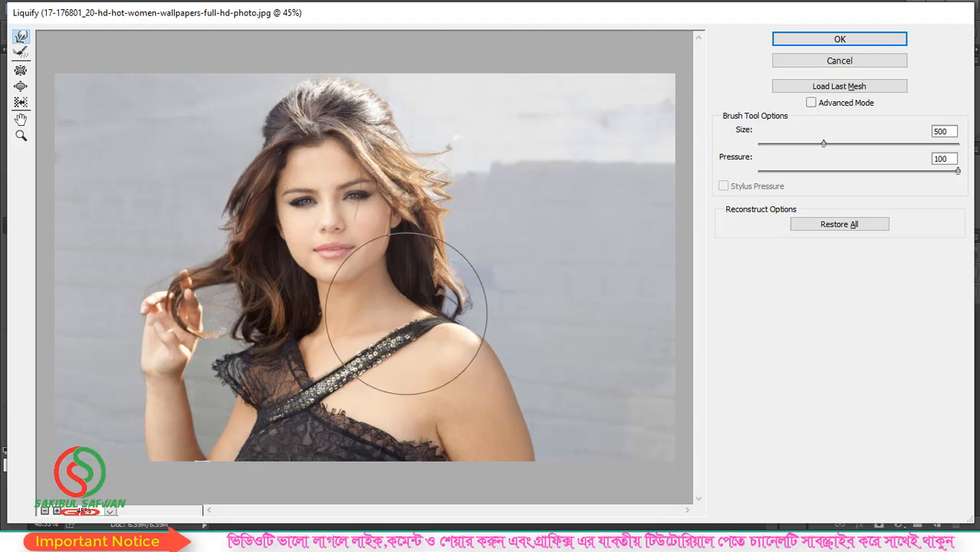
mouse_move(339, 219)
left_mouse_down()
mouse_move(347, 213)
mouse_move(332, 216)
mouse_move(418, 204)
mouse_move(372, 201)
mouse_move(341, 218)
left_mouse_up()
mouse_move(418, 187)
left_mouse_down()
mouse_move(465, 162)
mouse_move(500, 124)
mouse_move(379, 125)
mouse_move(295, 181)
mouse_move(286, 244)
mouse_move(366, 246)
left_mouse_up()
left_click_drag(365, 304, 337, 342)
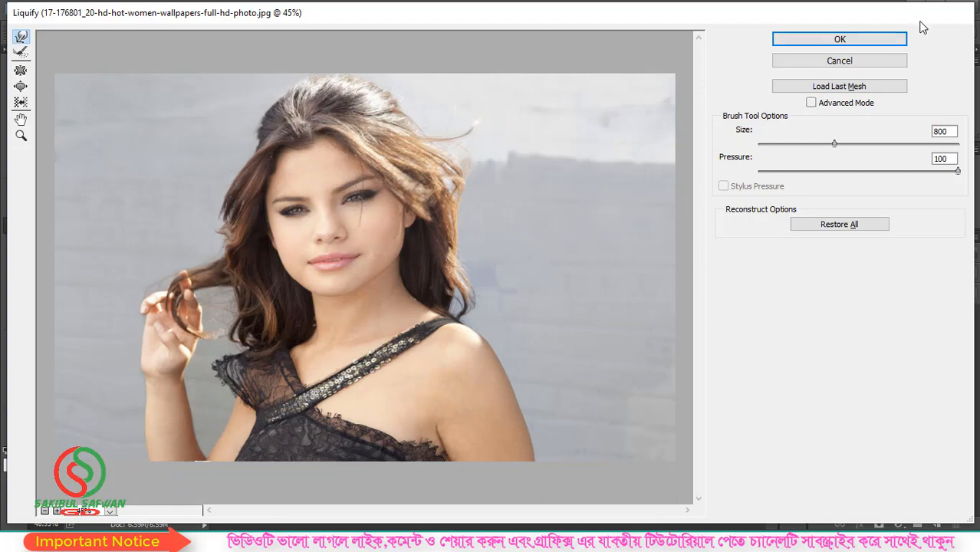
left_click_drag(848, 62, 776, 75)
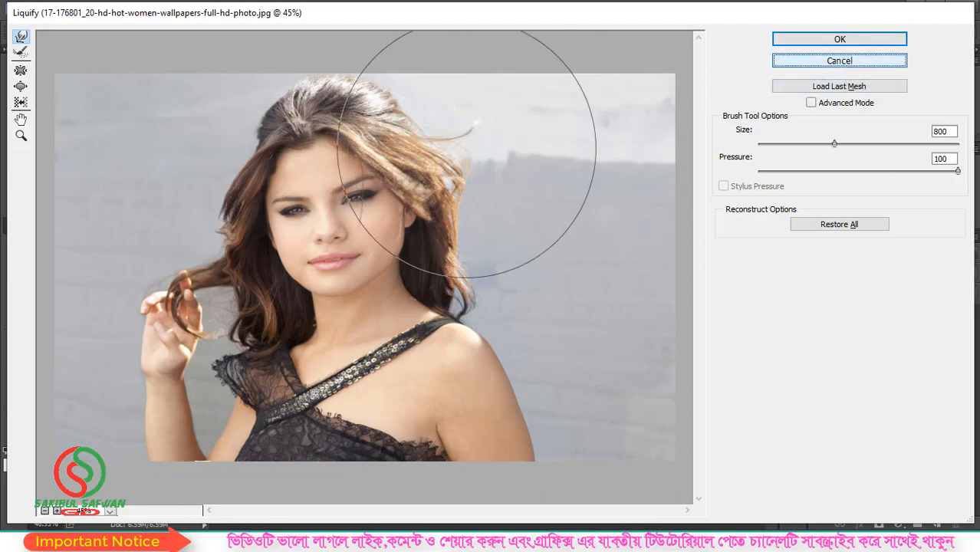
left_click(845, 64)
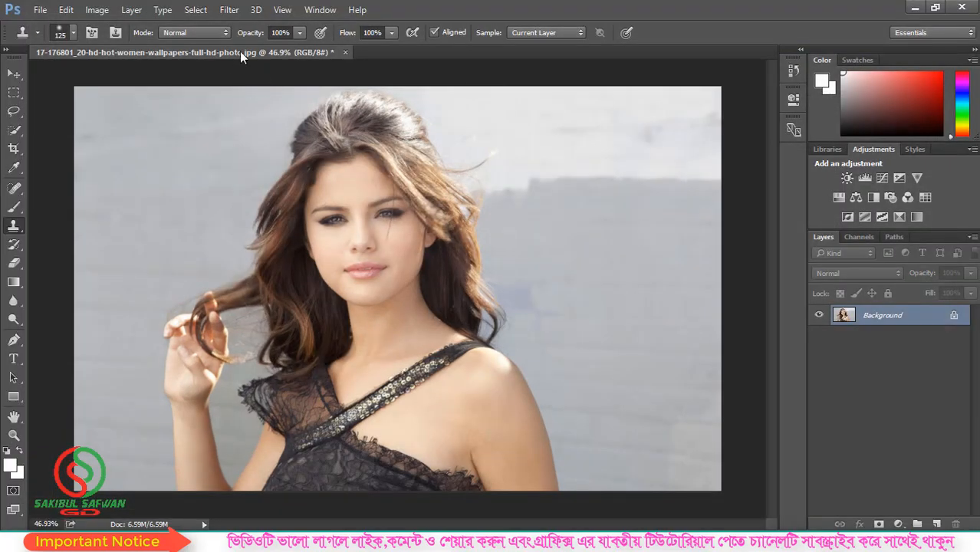
Step: Close the portrait photo, discarding its changes, and open the LIOLIA-S2-BOONDALL-AFTER-master-bedroom-2 picture
left_click(228, 17)
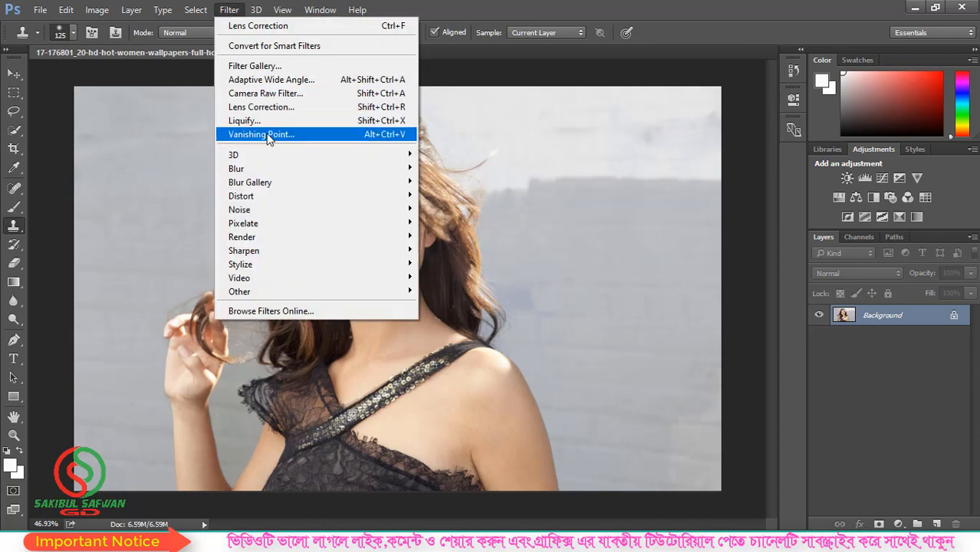
left_click(503, 61)
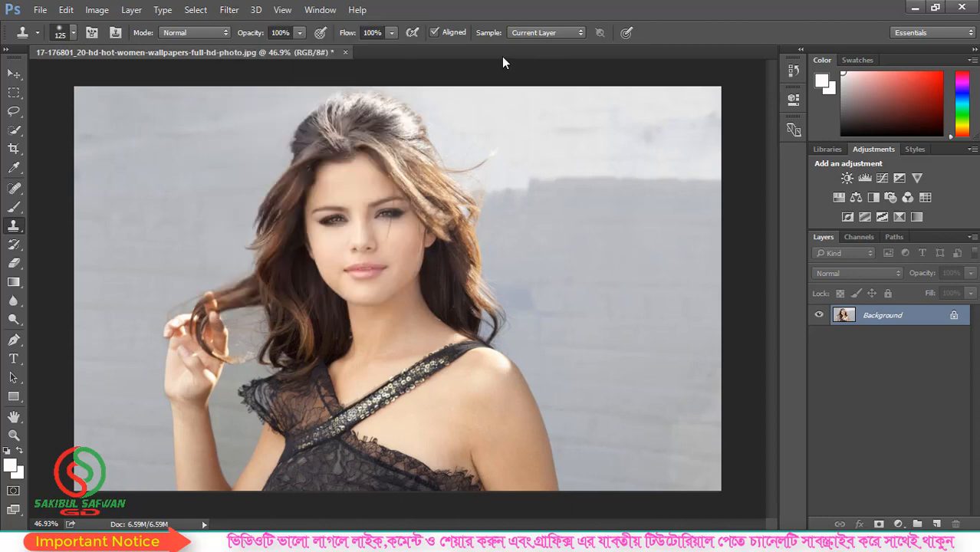
left_click(346, 52)
left_click(503, 221)
double_click(349, 196)
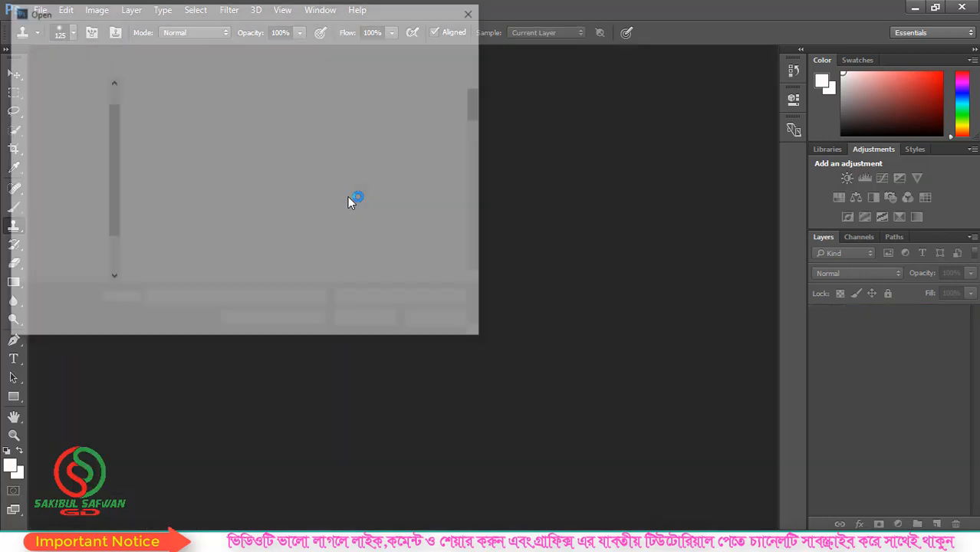
scroll(302, 173, "down", 2)
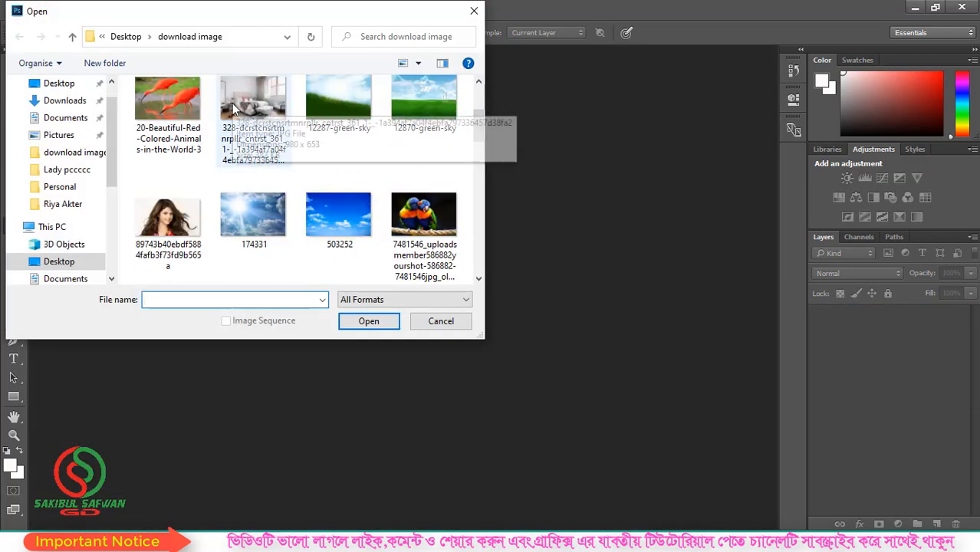
scroll(322, 192, "down", 5)
scroll(368, 211, "down", 3)
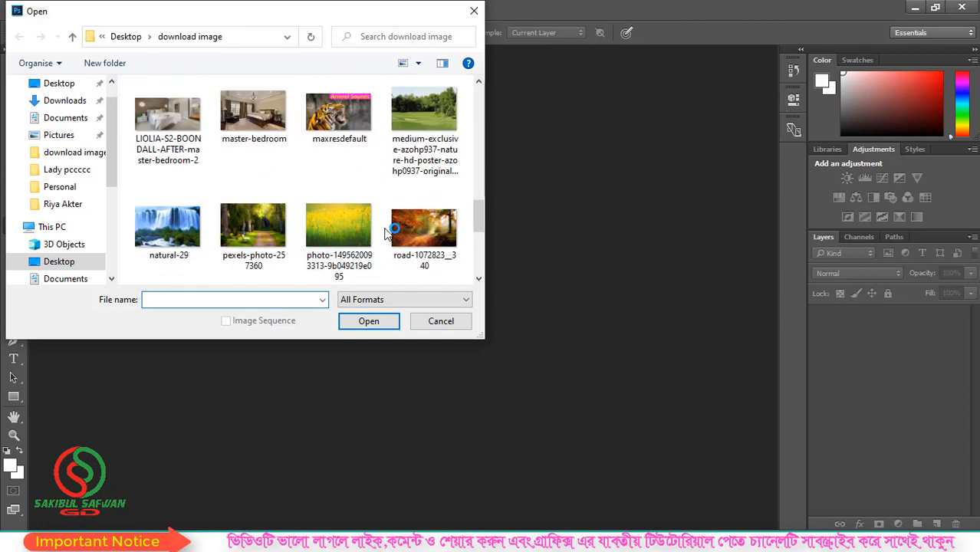
double_click(164, 121)
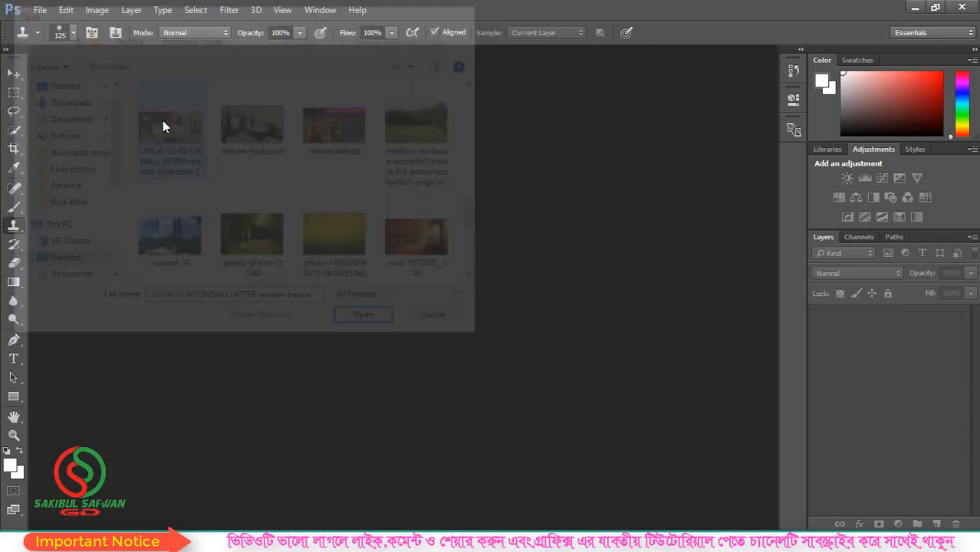
scroll(223, 240, "up", 3)
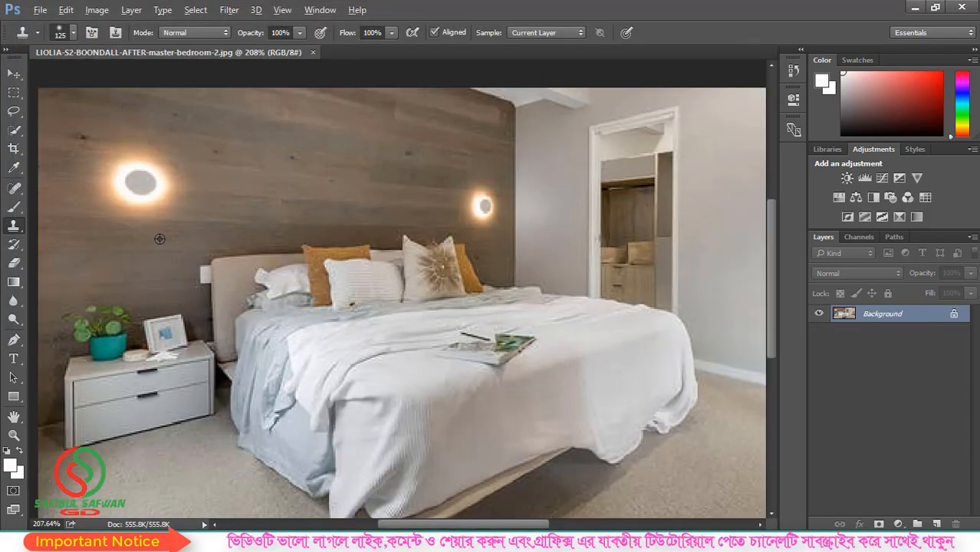
scroll(206, 256, "down", 1)
scroll(505, 222, "down", 2)
scroll(264, 259, "up", 3)
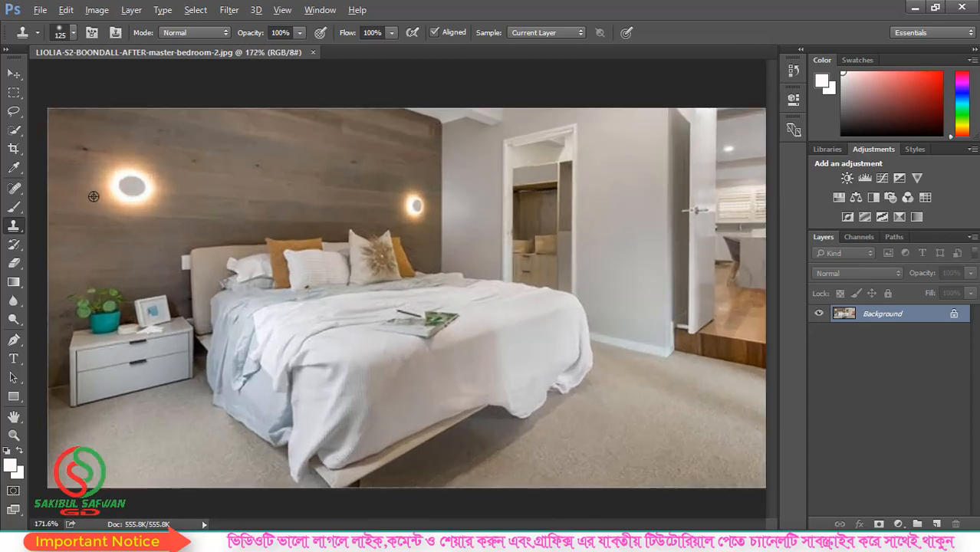
left_click(227, 10)
left_click(268, 131)
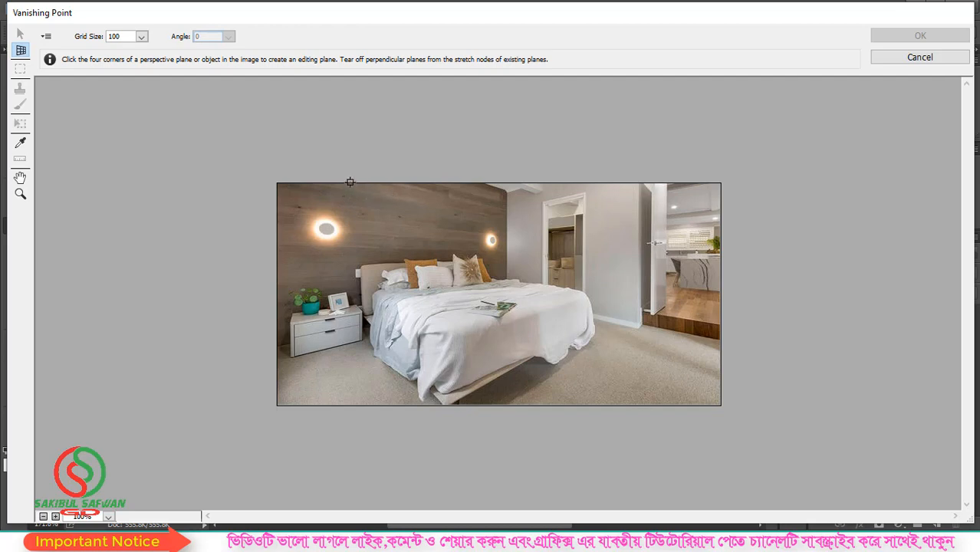
left_click(349, 181)
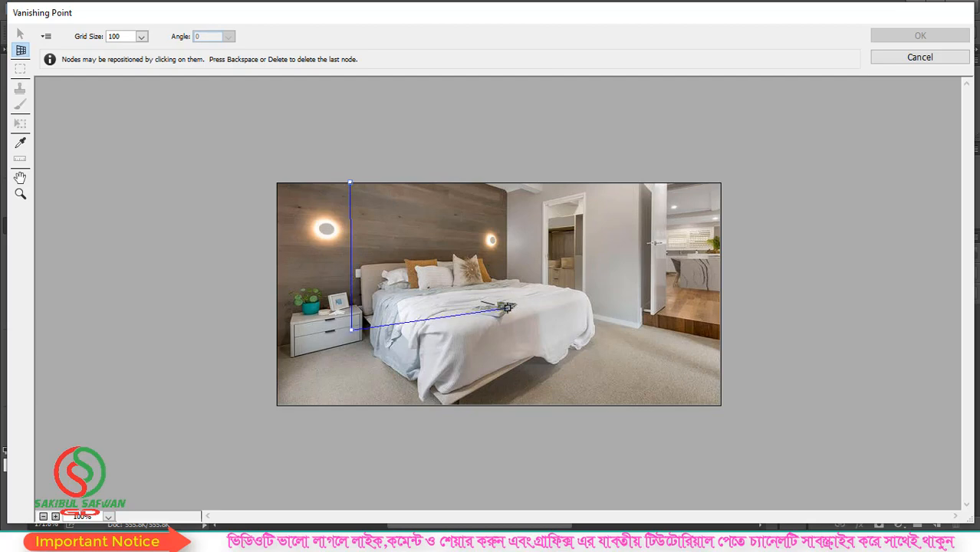
left_click(508, 304)
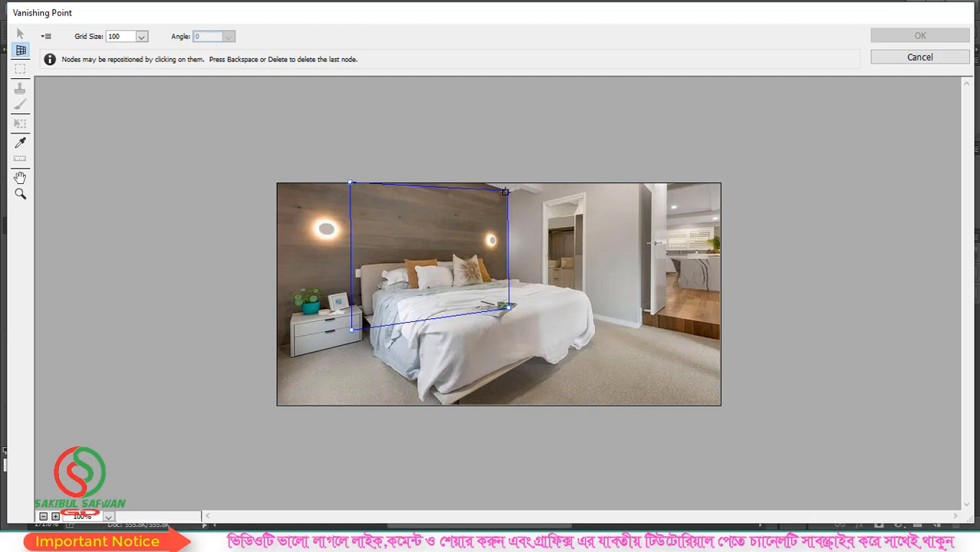
left_click(503, 191)
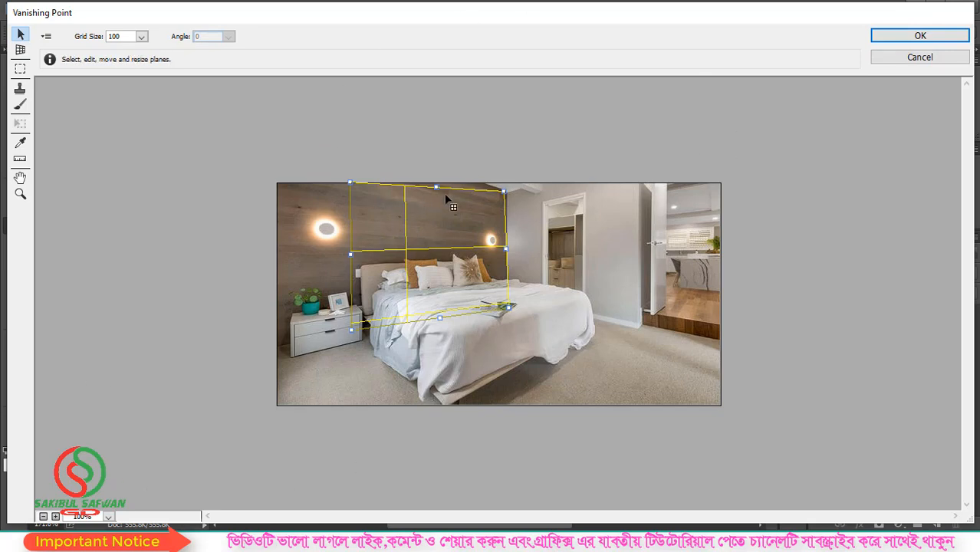
left_click(916, 59)
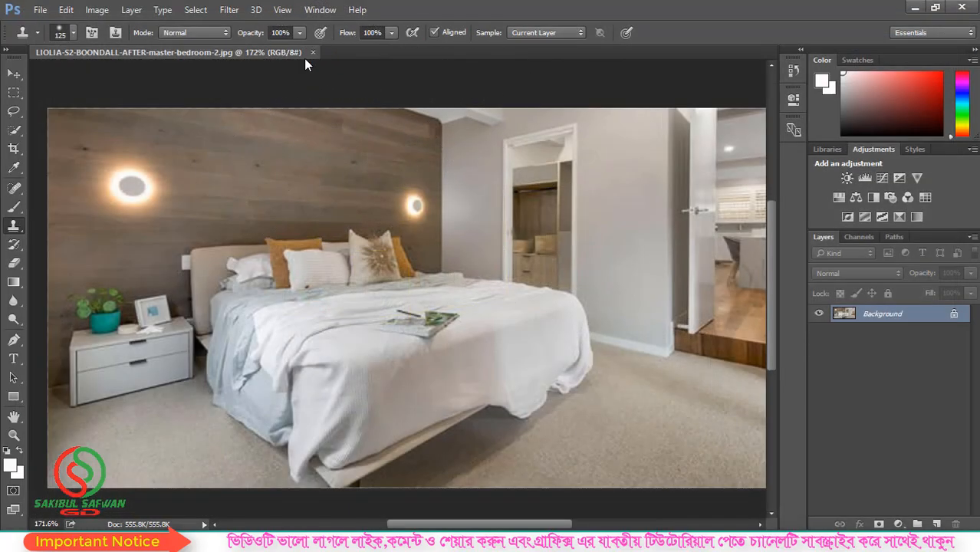
Step: Switch to the download image folder in File Explorer and bring Endangered-Lion-1030x687 into Photoshop as a separate document
left_click(915, 9)
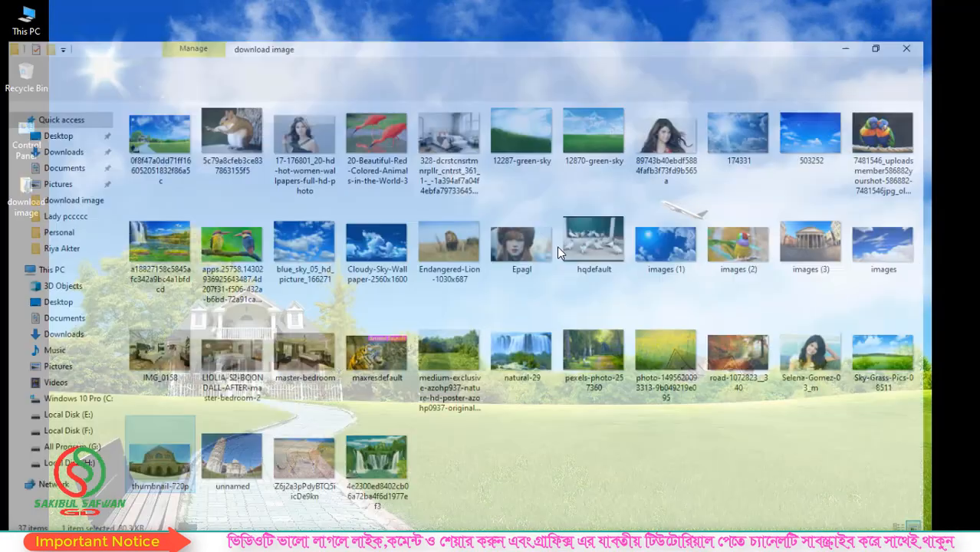
left_click(487, 230)
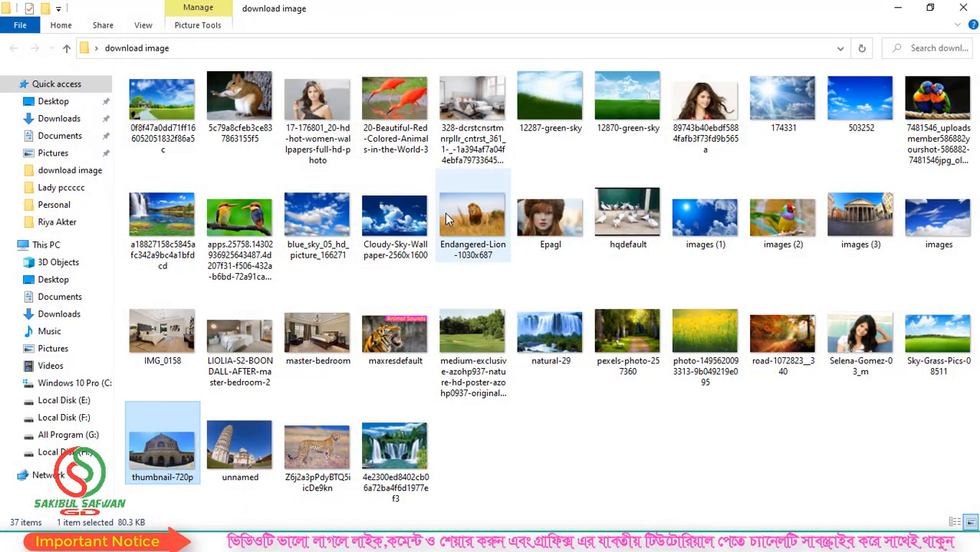
double_click(486, 230)
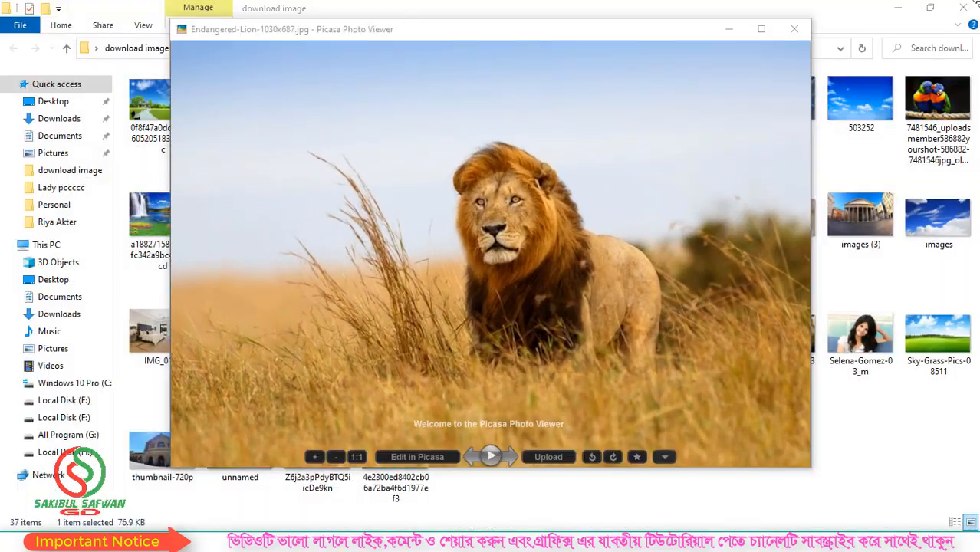
left_click(795, 29)
left_click_drag(473, 223, 399, 43)
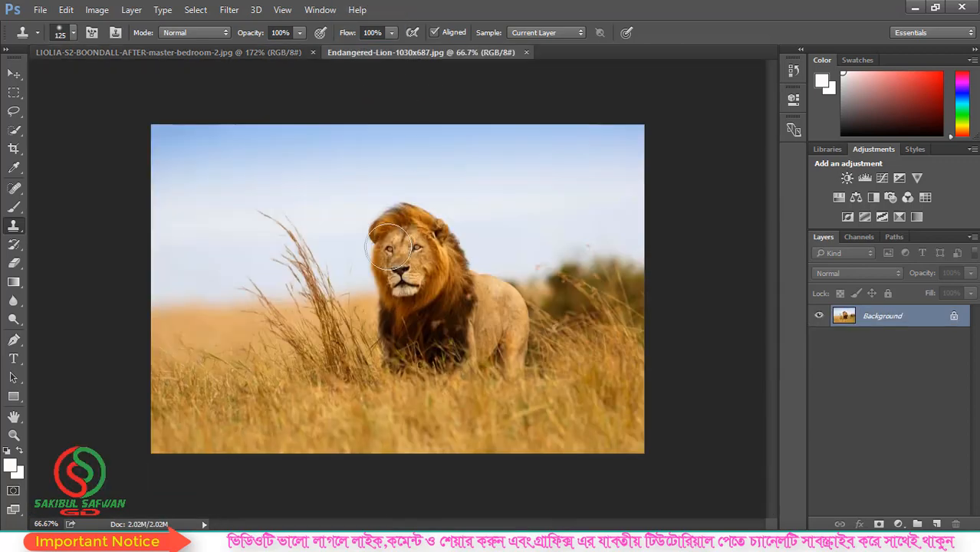
Step: Select the entire lion picture and copy it
left_click(195, 10)
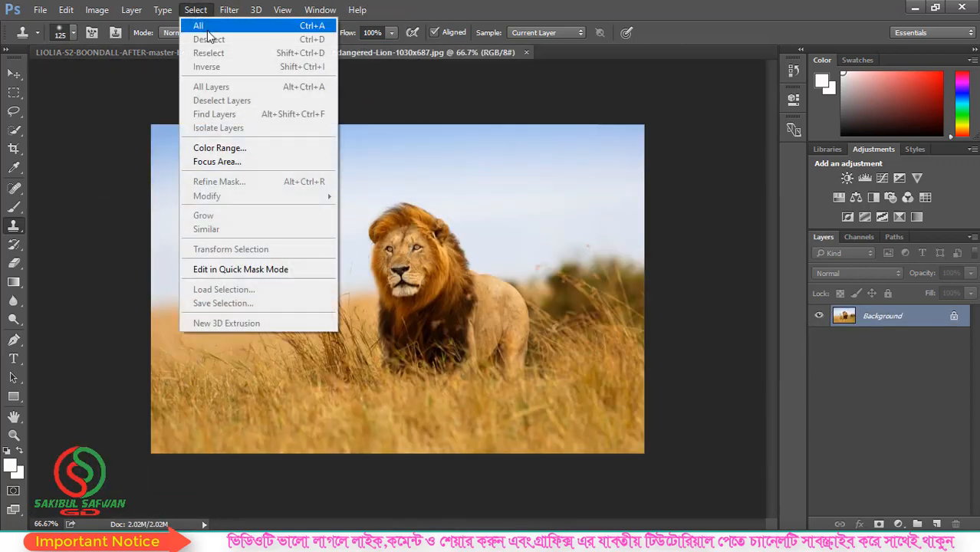
left_click(198, 24)
left_click(67, 10)
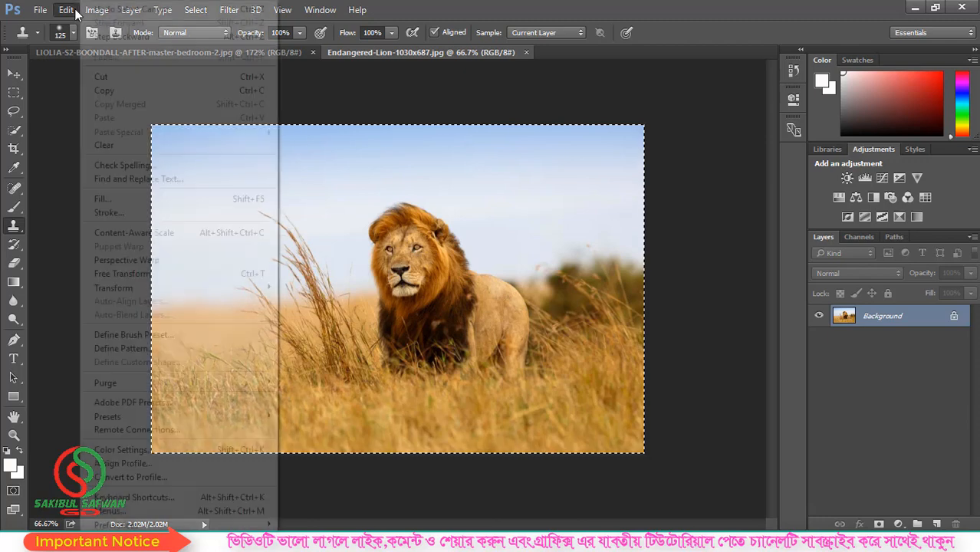
left_click(107, 90)
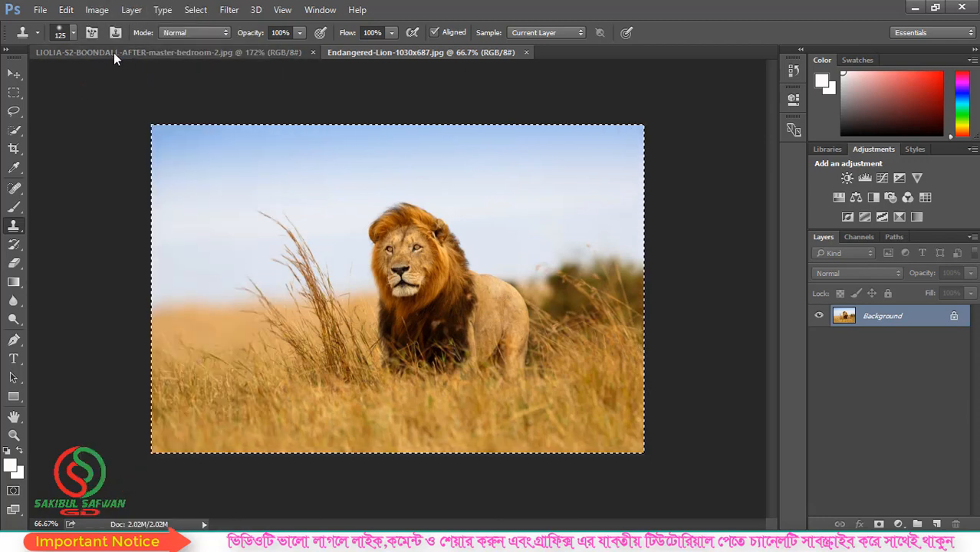
Step: In Vanishing Point on the bedroom photo, define a four-corner plane on the wood wall behind the bed and paste the copied lion picture
left_click(142, 52)
scroll(274, 161, "down", 2)
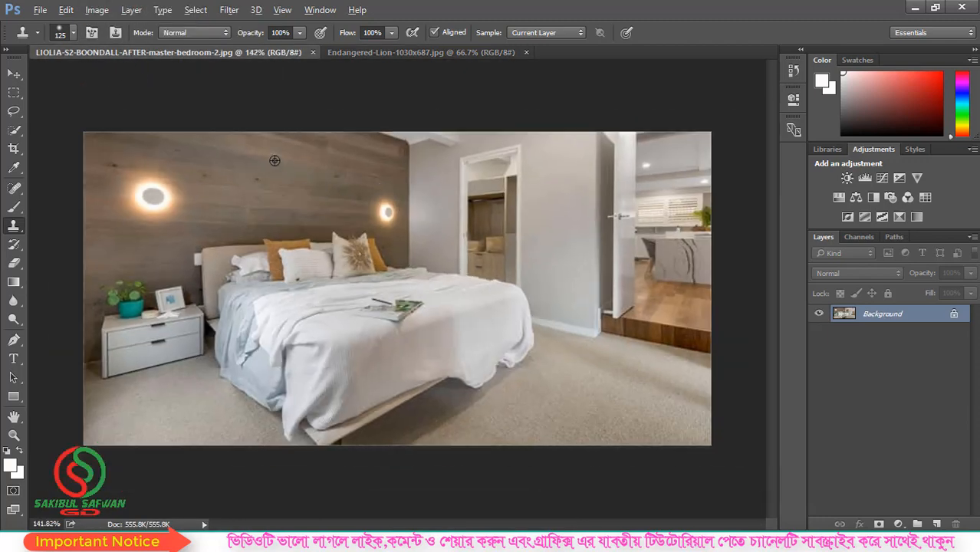
left_click(237, 10)
left_click(276, 137)
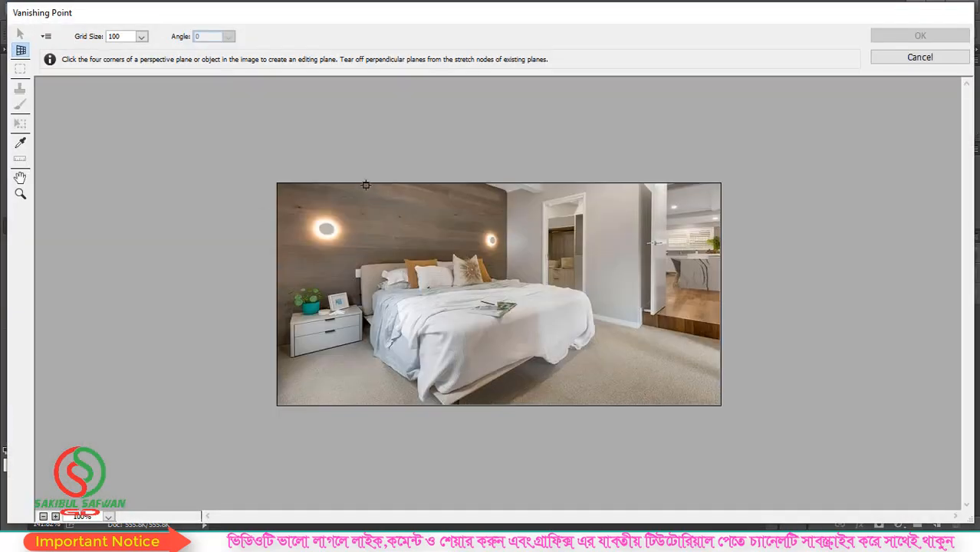
left_click(360, 184)
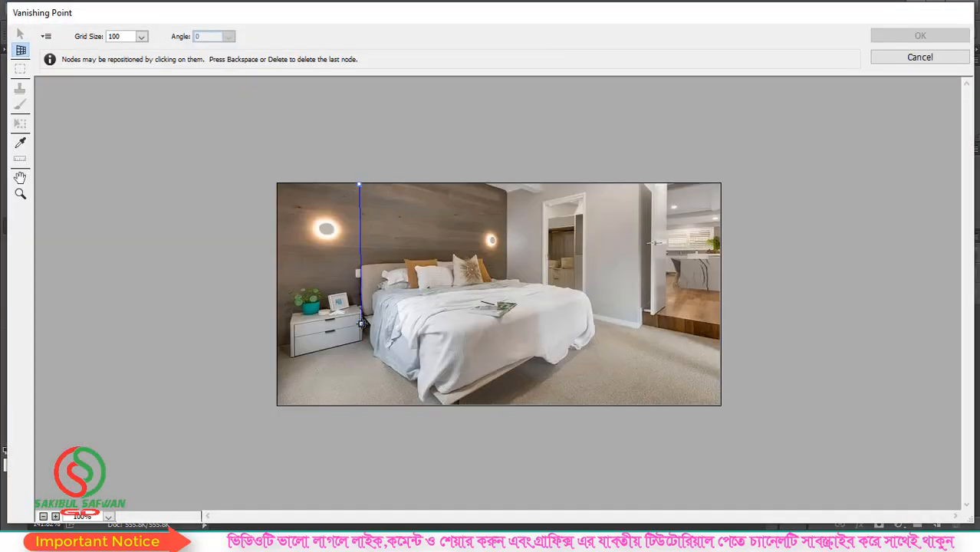
left_click(509, 301)
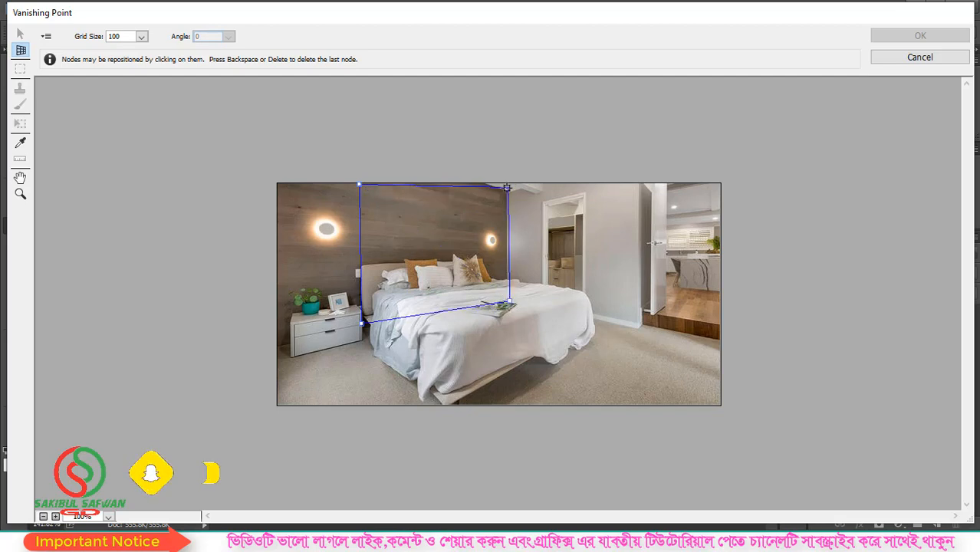
left_click(507, 188)
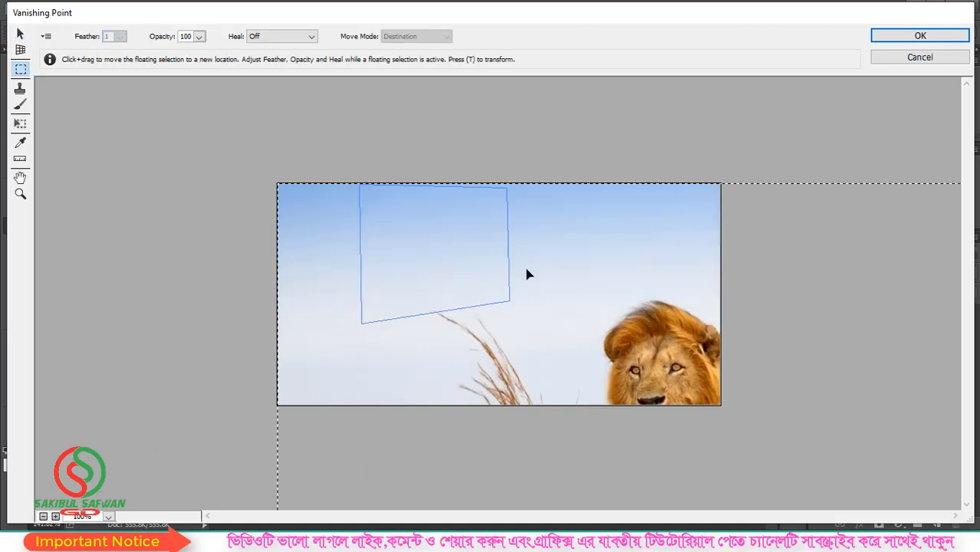
Step: Scale the pasted lion picture down to a small rectangle and move it over the carpet beside the foot of the bed
key("alt")
key("t")
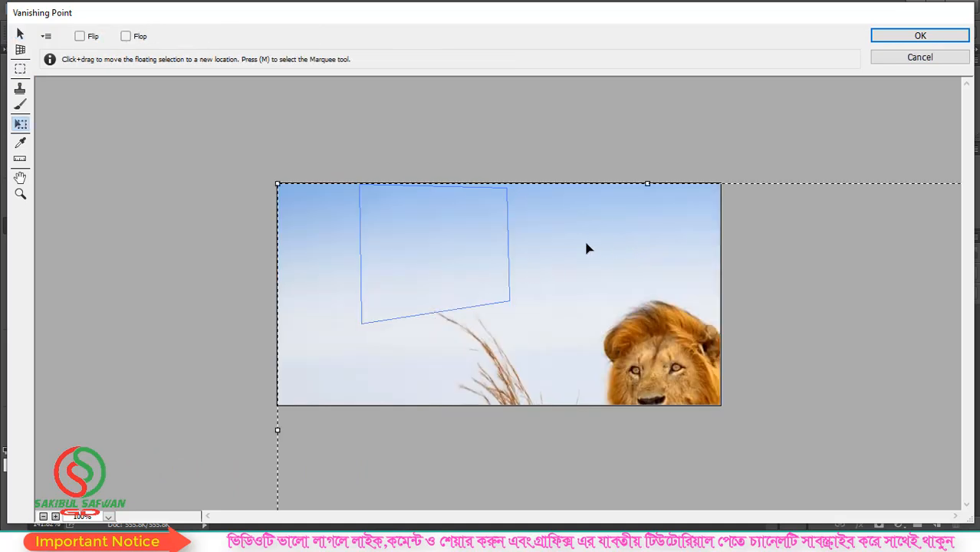
left_click_drag(277, 183, 595, 389)
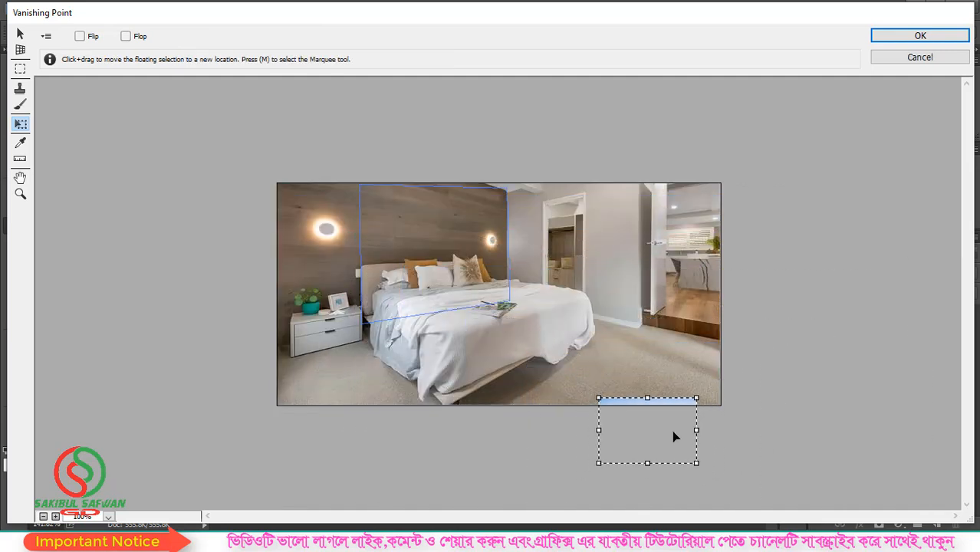
left_click_drag(684, 438, 588, 360)
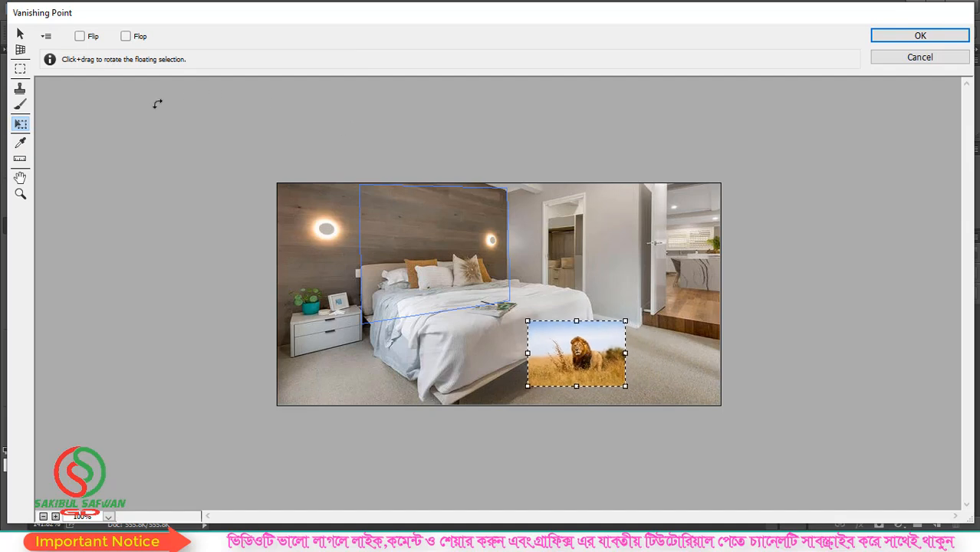
Step: Fit the lion picture onto the wall plane above the headboard between the two lamps, at a reduced size, and apply Vanishing Point
left_click(20, 37)
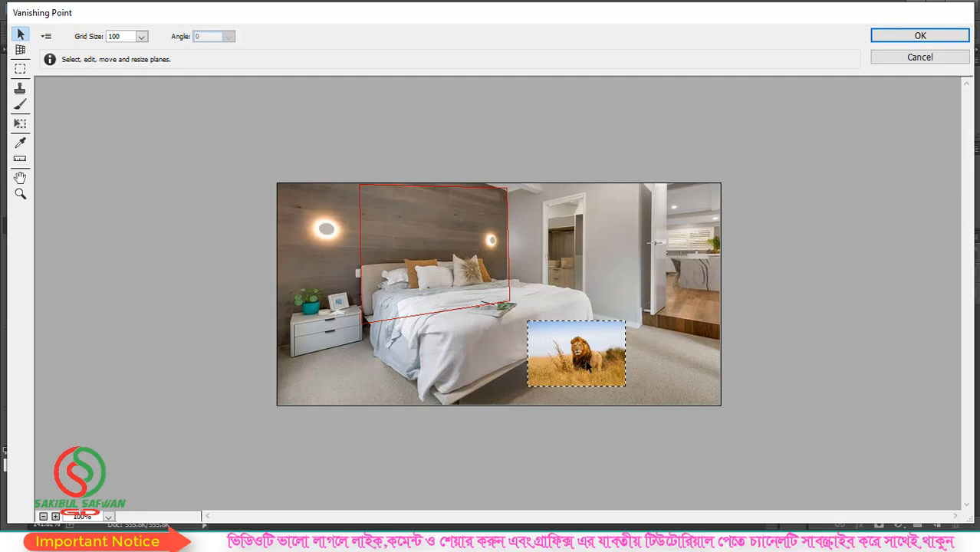
left_click(20, 124)
left_click_drag(588, 363, 452, 229)
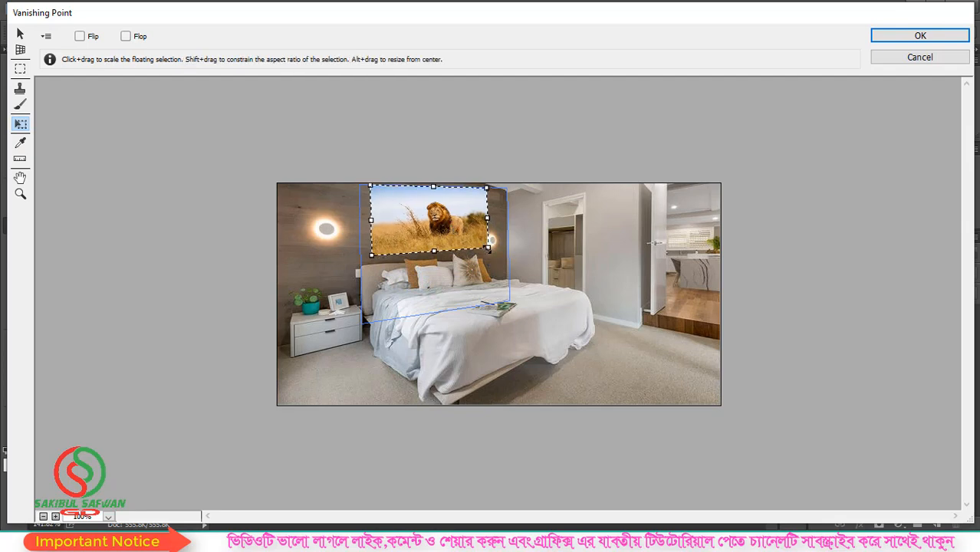
left_click_drag(488, 246, 458, 236)
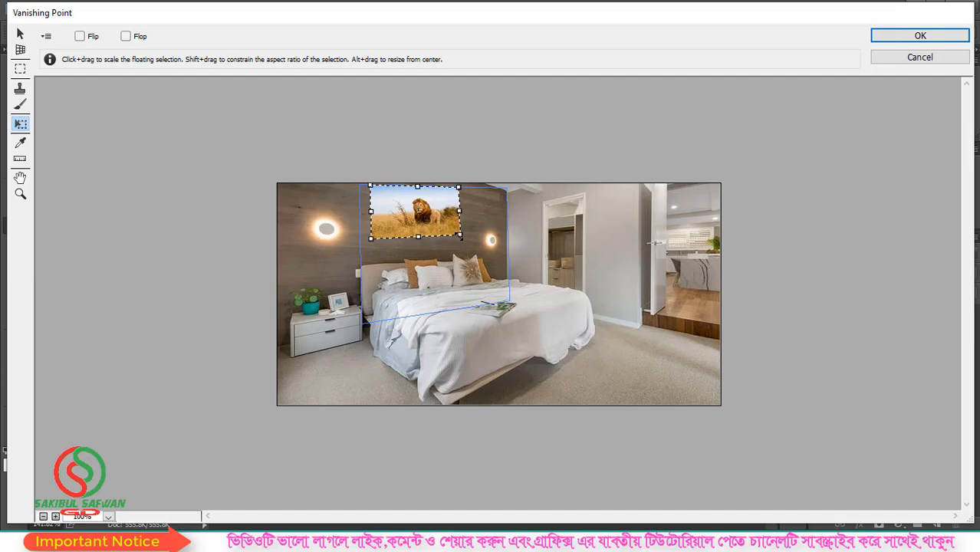
left_click_drag(411, 212, 426, 219)
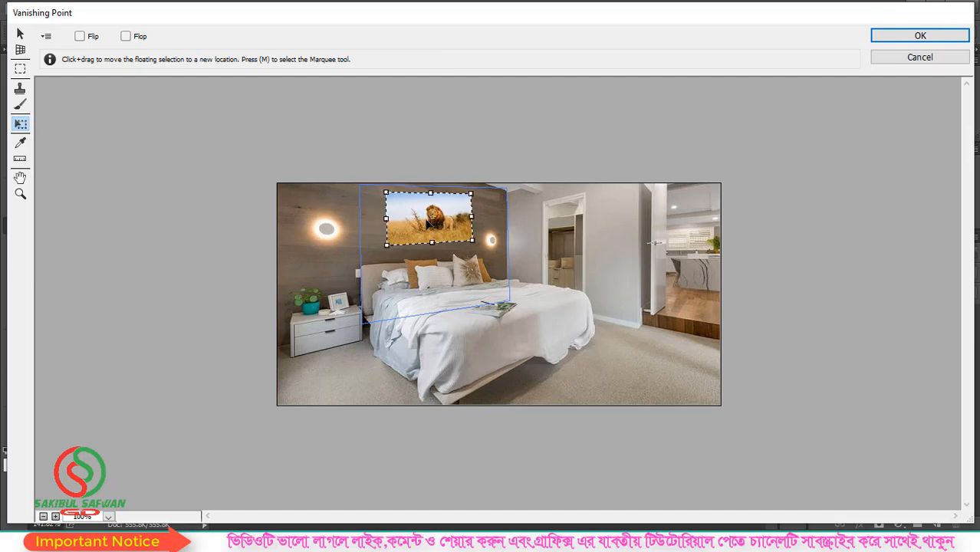
left_click(885, 29)
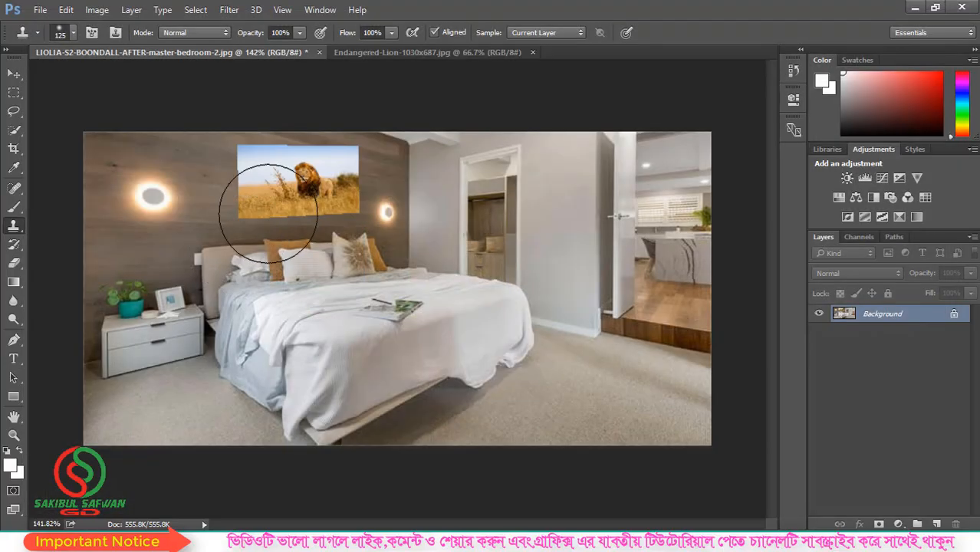
Step: Inspect the lion picture on the bedroom wall up close and in full view, and look over the available filters
scroll(314, 184, "down", 5)
scroll(275, 189, "up", 9)
scroll(275, 188, "up", 2)
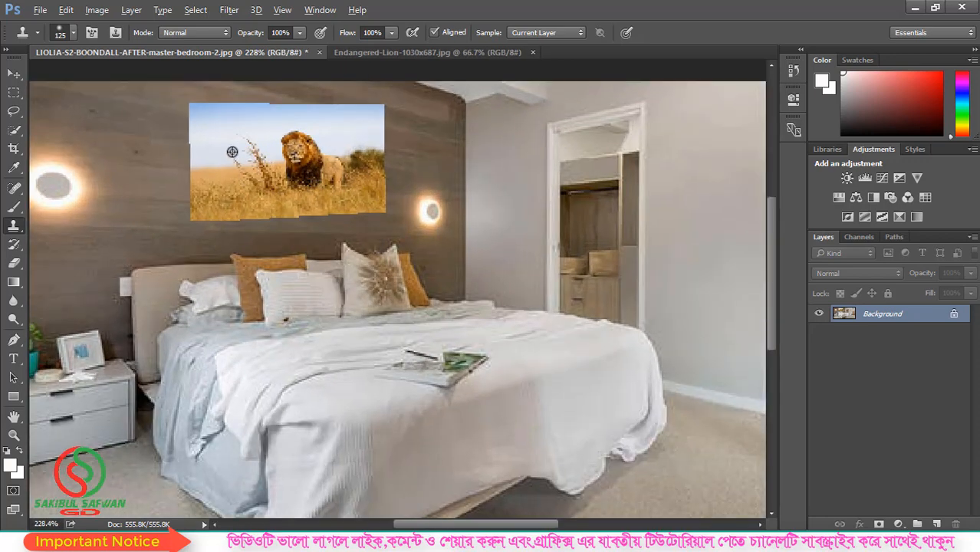
scroll(243, 118, "down", 4)
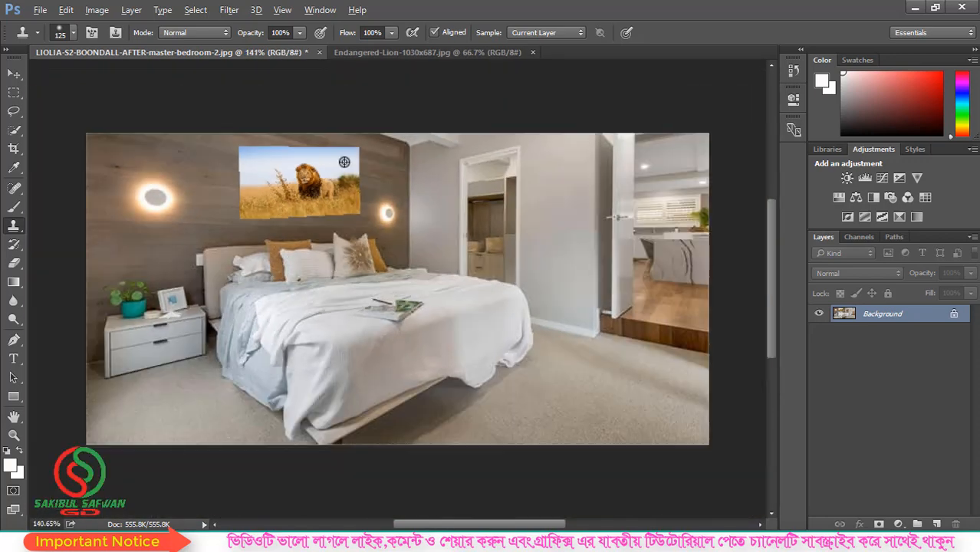
scroll(441, 248, "down", 1)
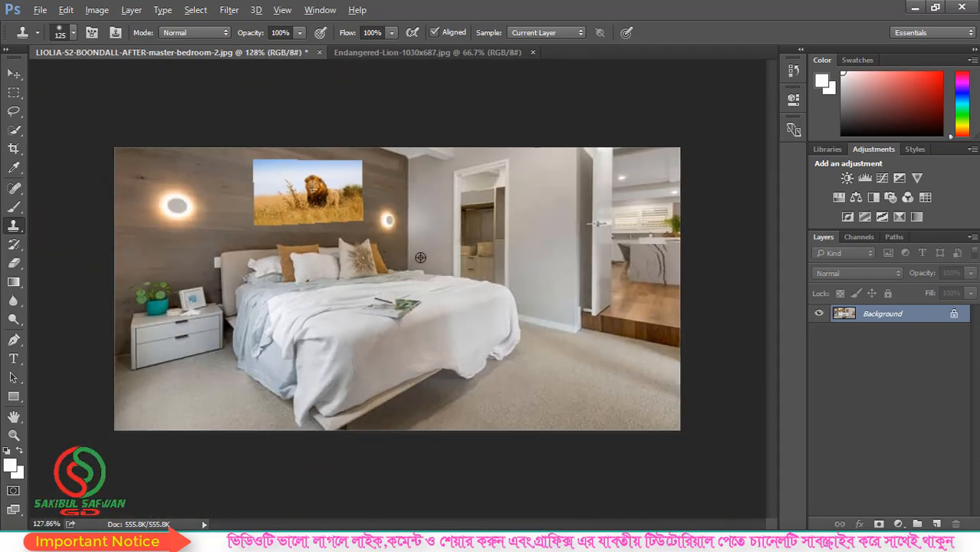
scroll(354, 183, "up", 2)
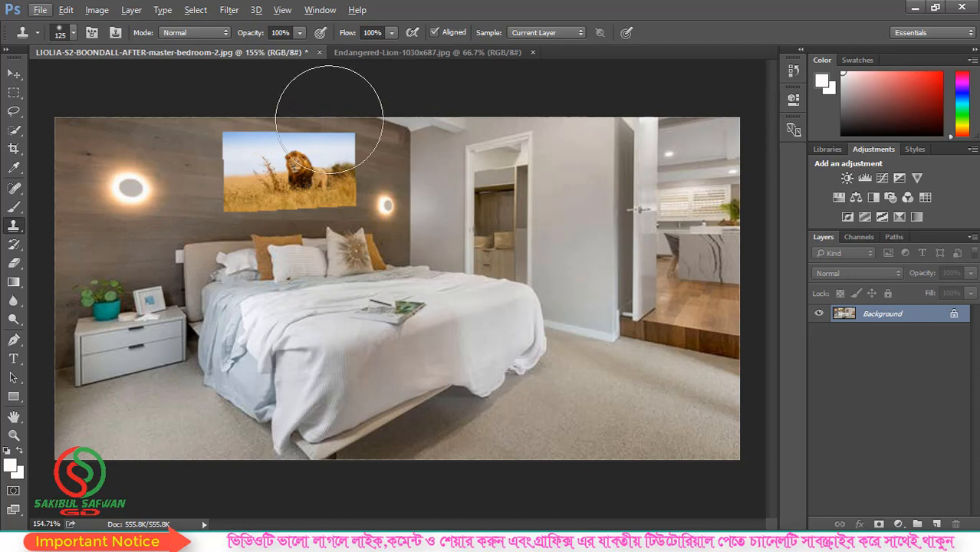
left_click(230, 10)
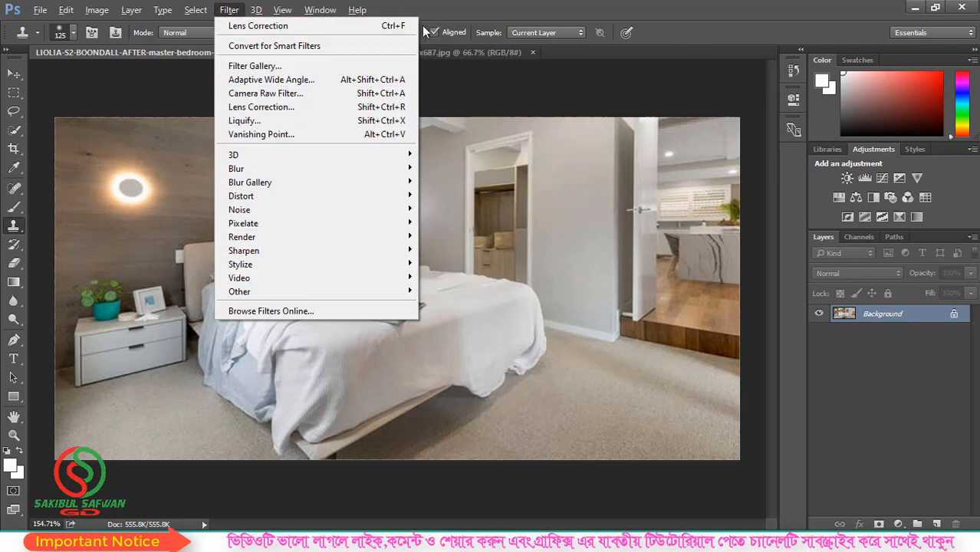
left_click(445, 13)
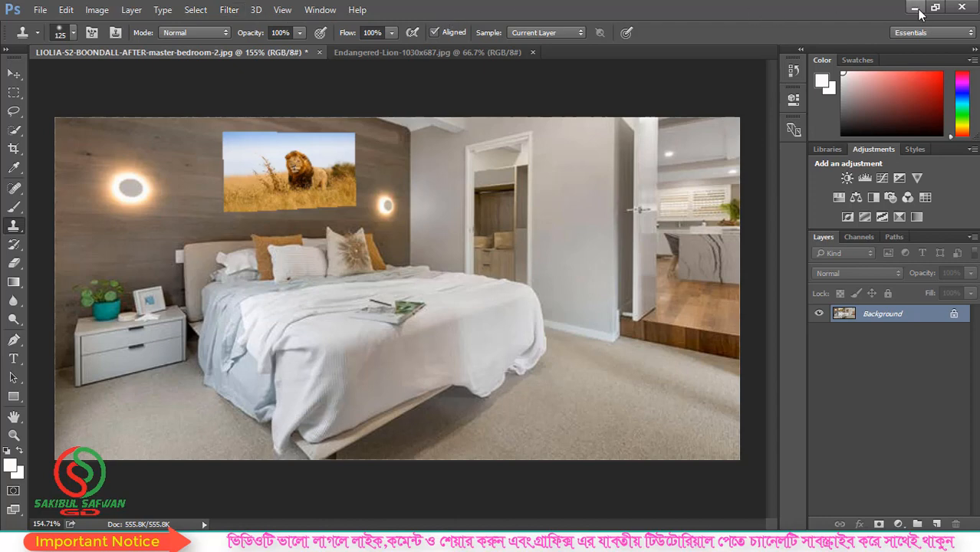